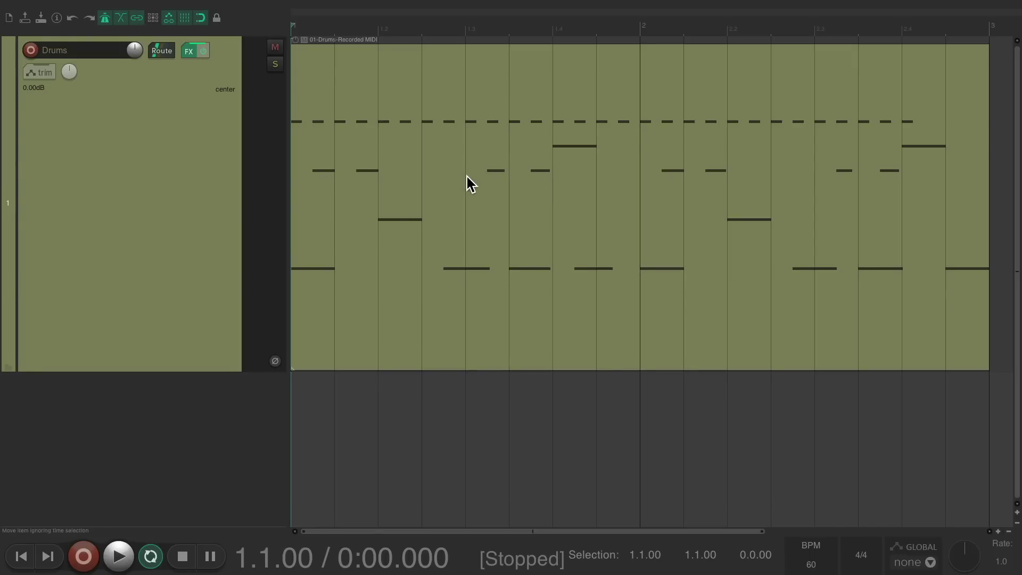
# Open the 01-Drums-Recorded MIDI item in the editor and play the drum pattern
pyautogui.doubleClick(450, 99)
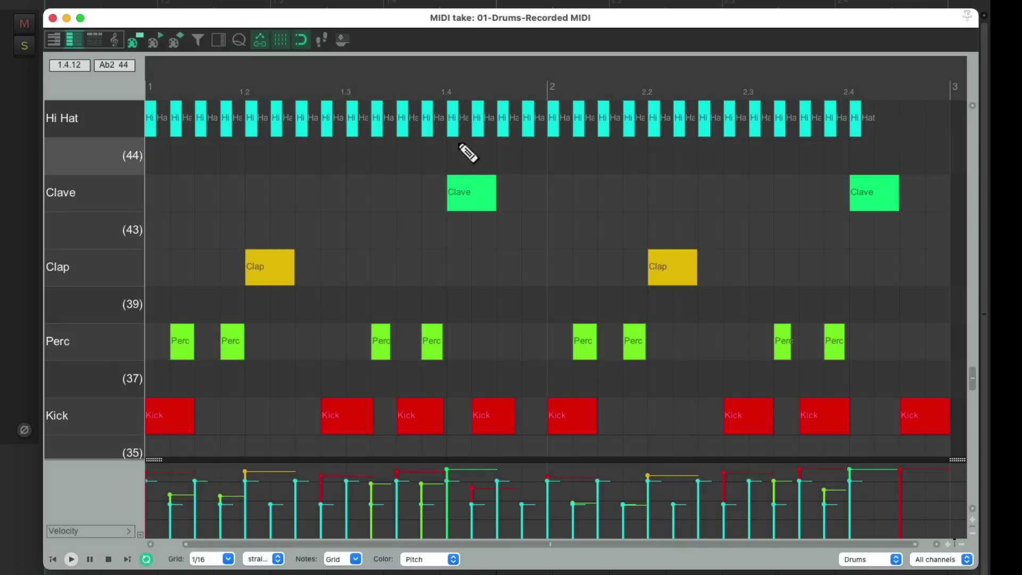
pyautogui.press('space')
# Close the MIDI editor, open the Drums track's FX chain and audition the Kick sampler
pyautogui.click(53, 18)
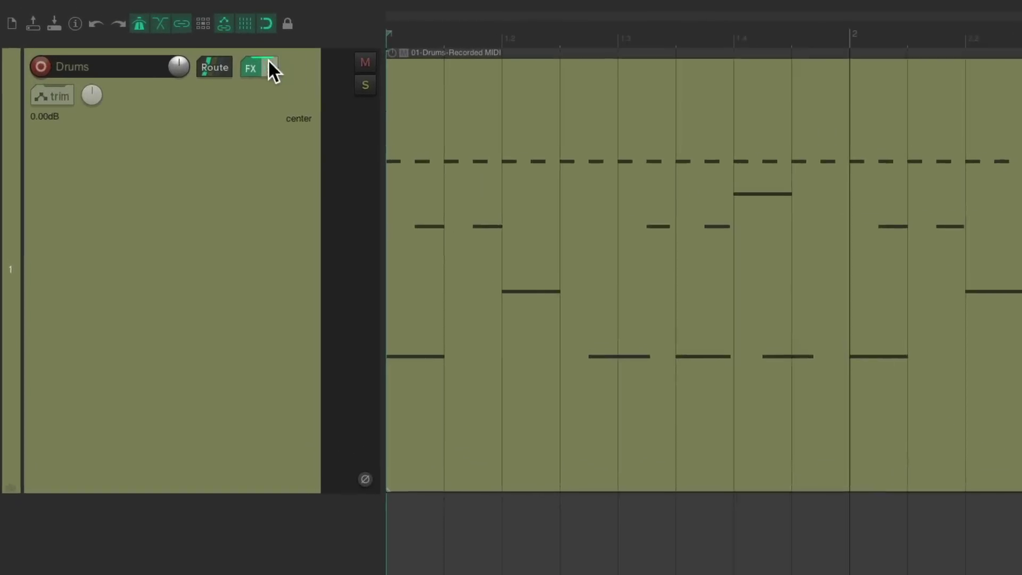
pyautogui.click(189, 51)
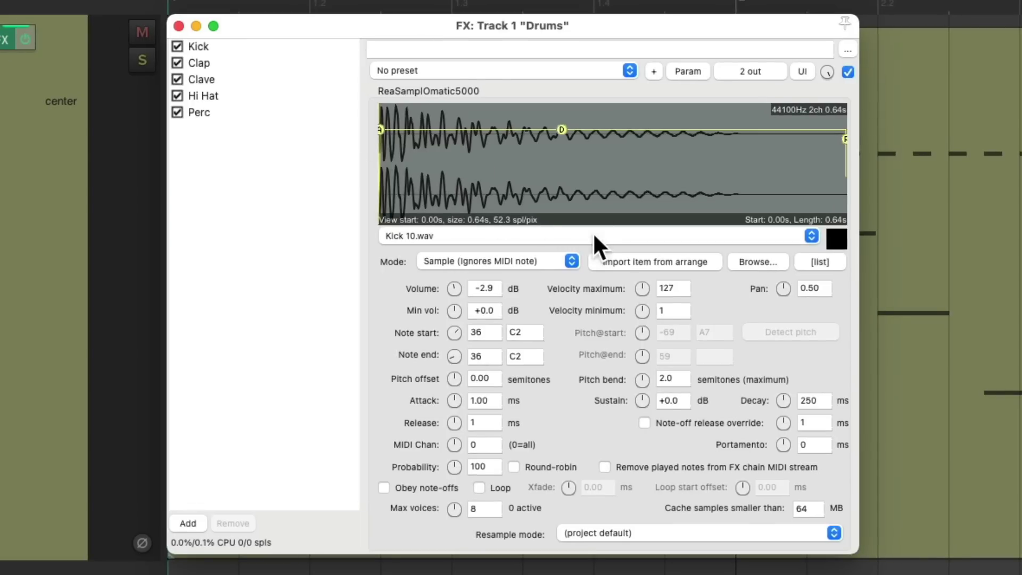
pyautogui.click(252, 46)
pyautogui.click(826, 241)
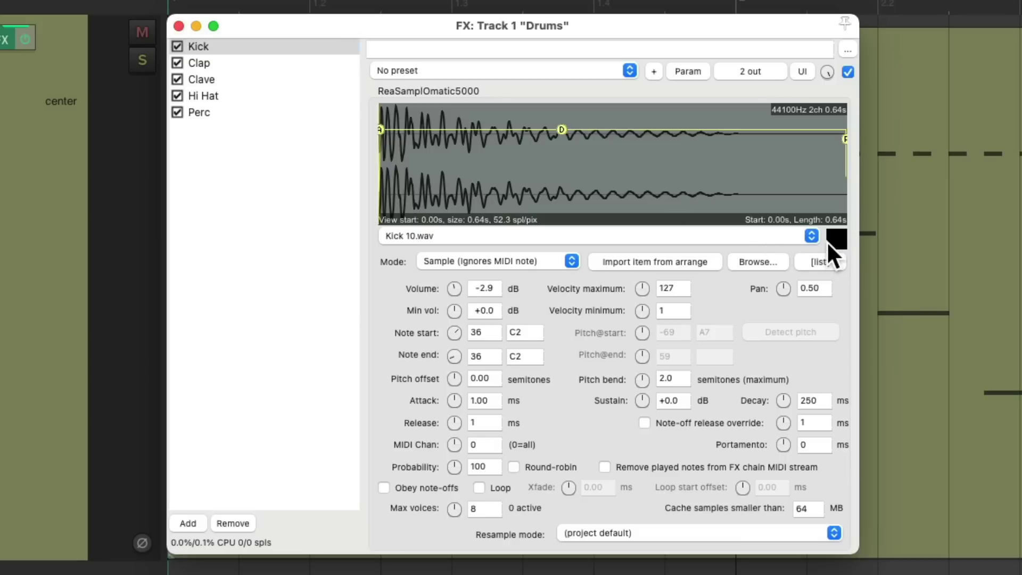
# Audition the Clap, Clave, Hi Hat and Perc sampler sounds in turn
pyautogui.click(262, 63)
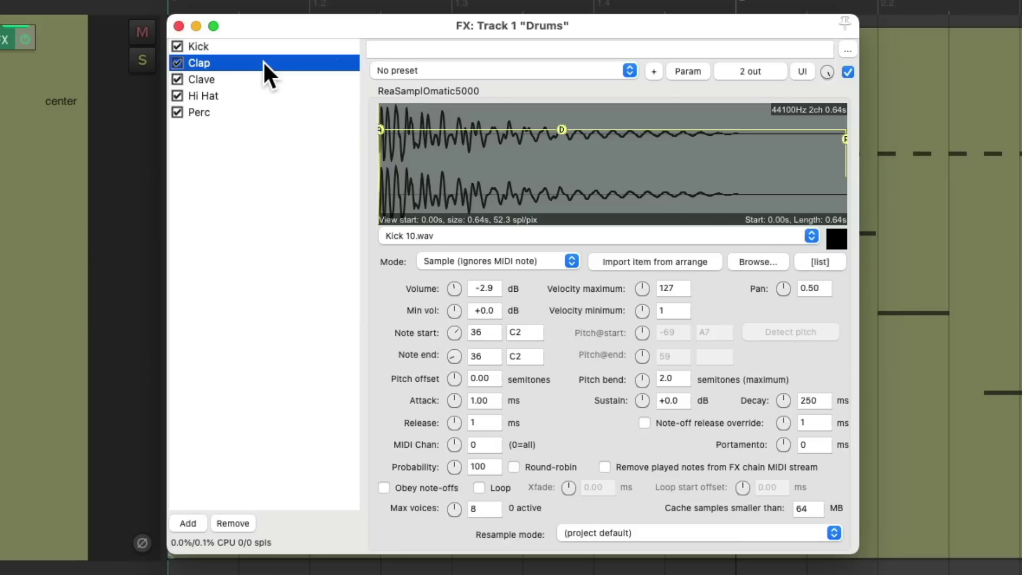
pyautogui.click(836, 239)
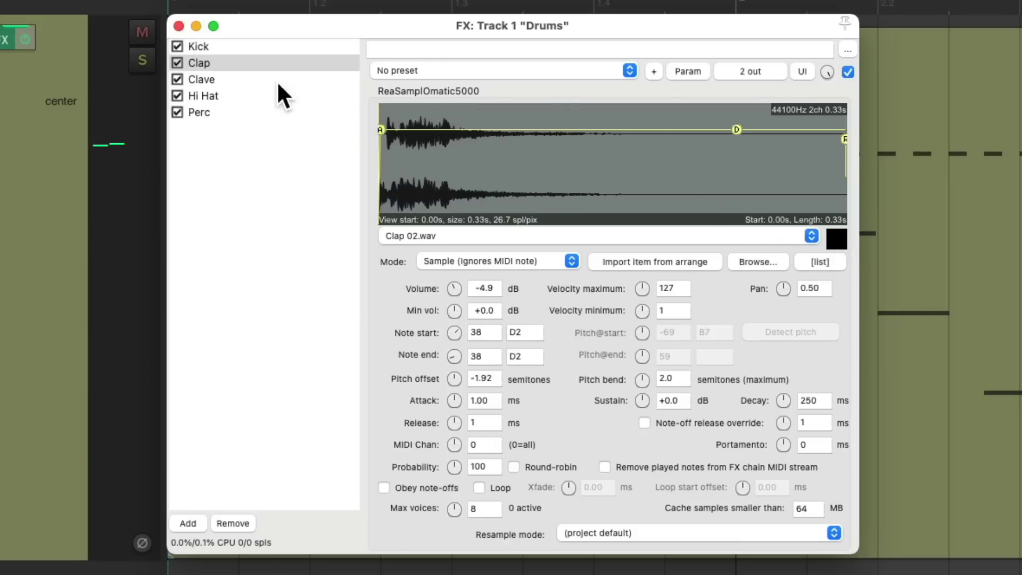
pyautogui.click(277, 78)
pyautogui.click(837, 242)
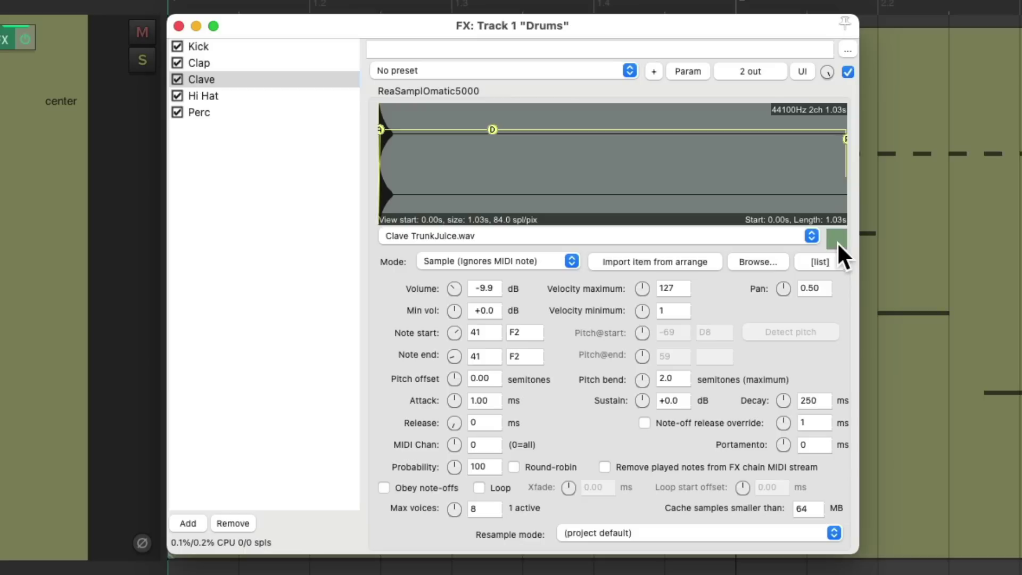
pyautogui.click(263, 94)
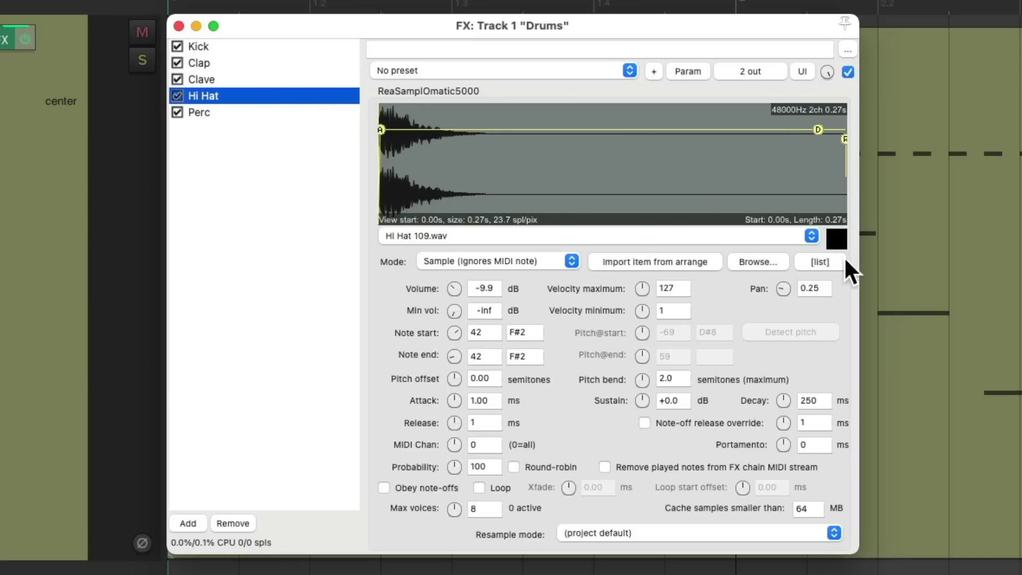
pyautogui.click(837, 239)
pyautogui.click(298, 112)
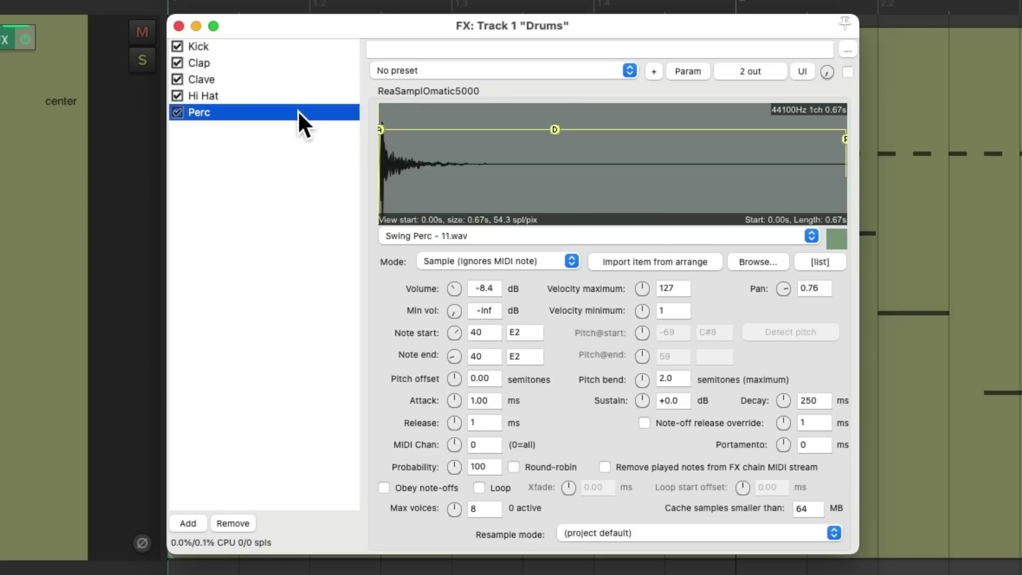
pyautogui.click(834, 237)
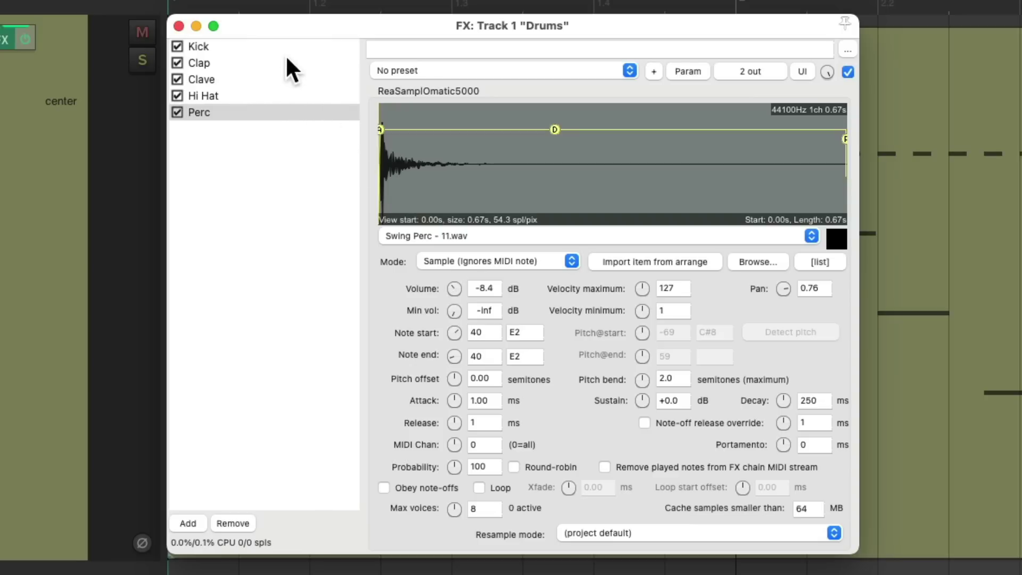
# Review the Kick, Clap, Clave, Hi Hat and Perc sampler settings again
pyautogui.click(269, 46)
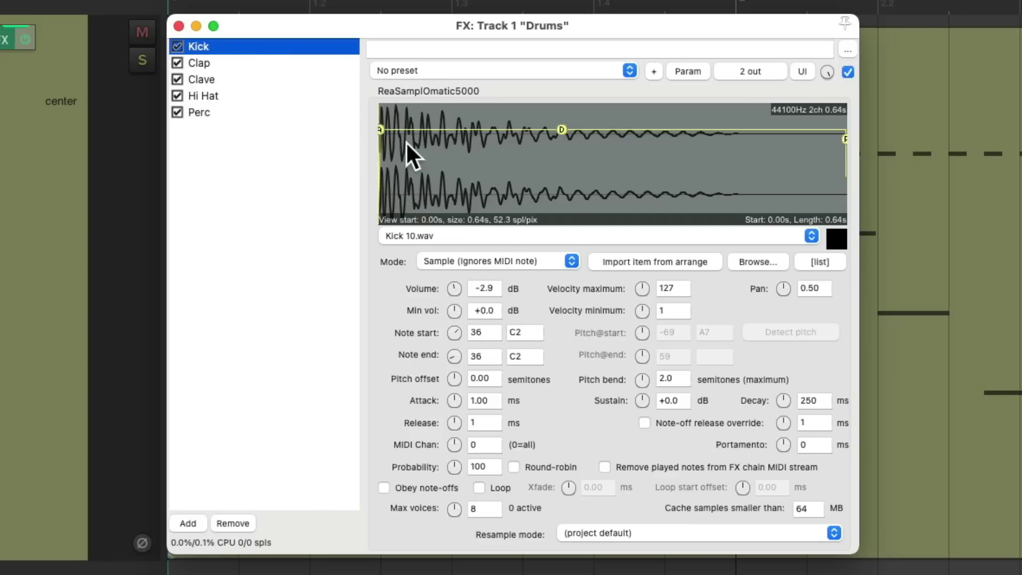
pyautogui.click(299, 61)
pyautogui.click(296, 78)
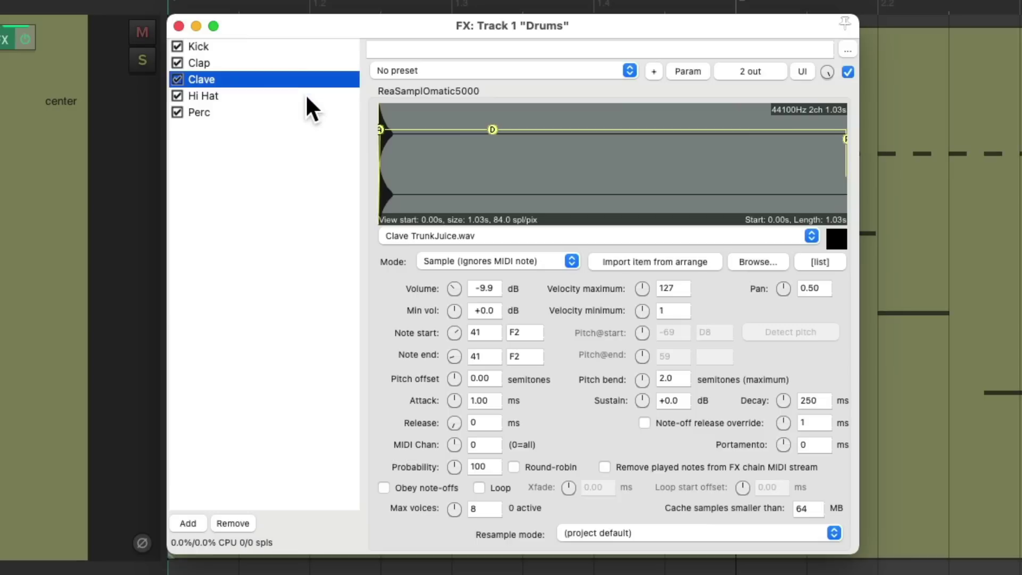
pyautogui.click(305, 94)
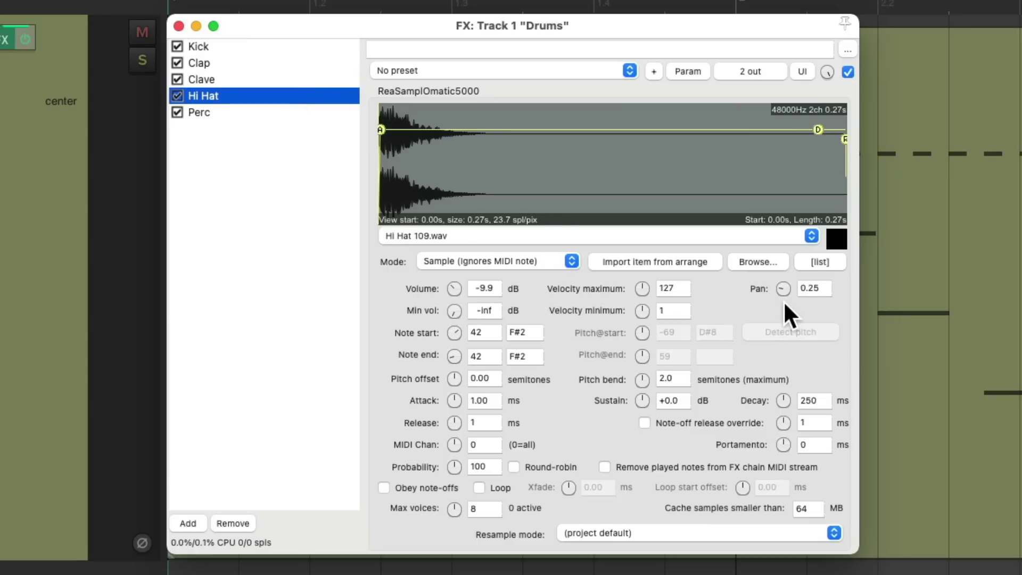
pyautogui.click(289, 113)
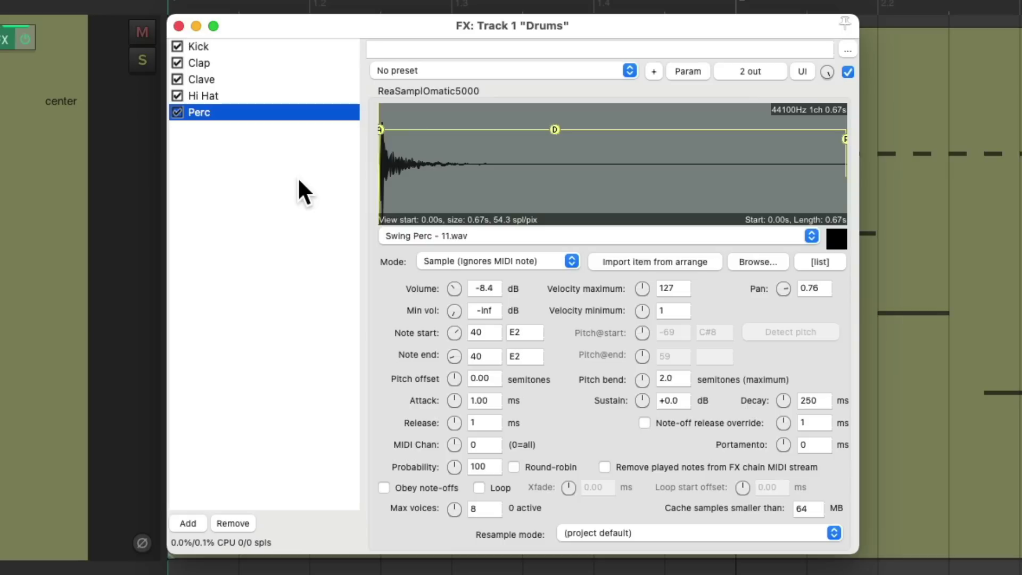
# Show the Clave sampler's settings and play the drums
pyautogui.click(293, 78)
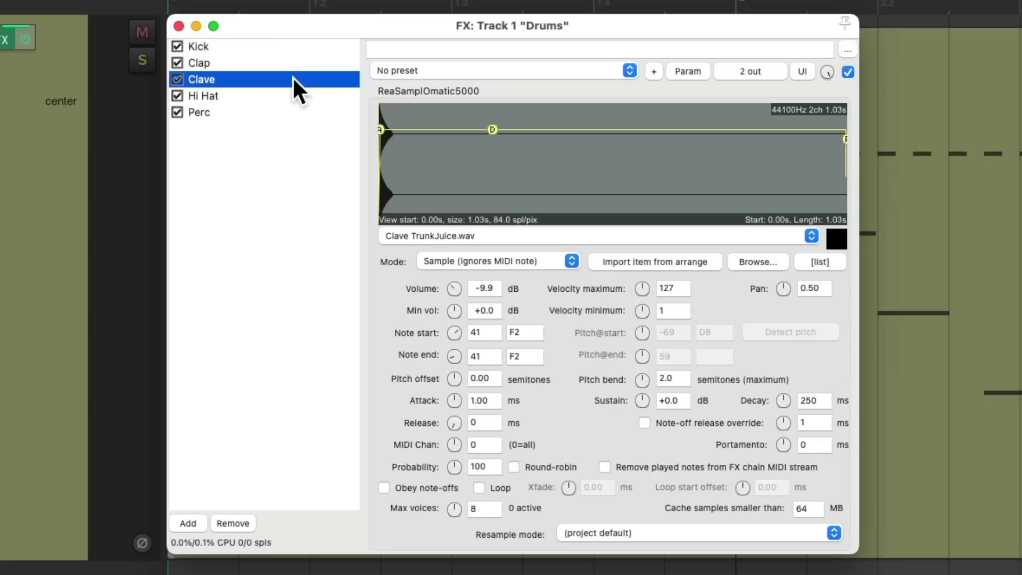
pyautogui.press('space')
# Add ReaDelay with .50 musical length, -10.4 dB feedback and wet lowered to -7.9
pyautogui.doubleClick(262, 165)
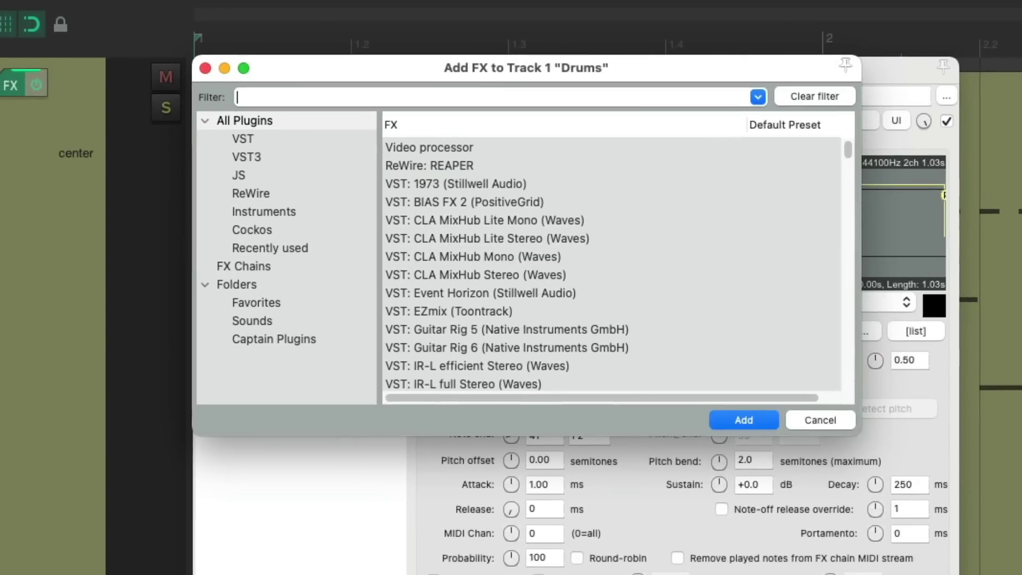
pyautogui.write('delay')
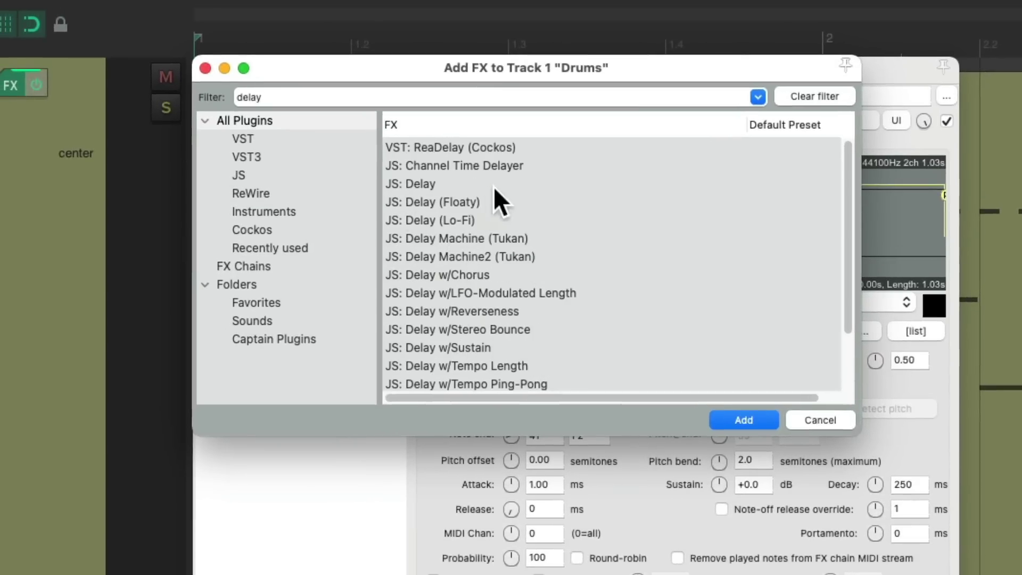
pyautogui.click(542, 147)
pyautogui.doubleClick(541, 147)
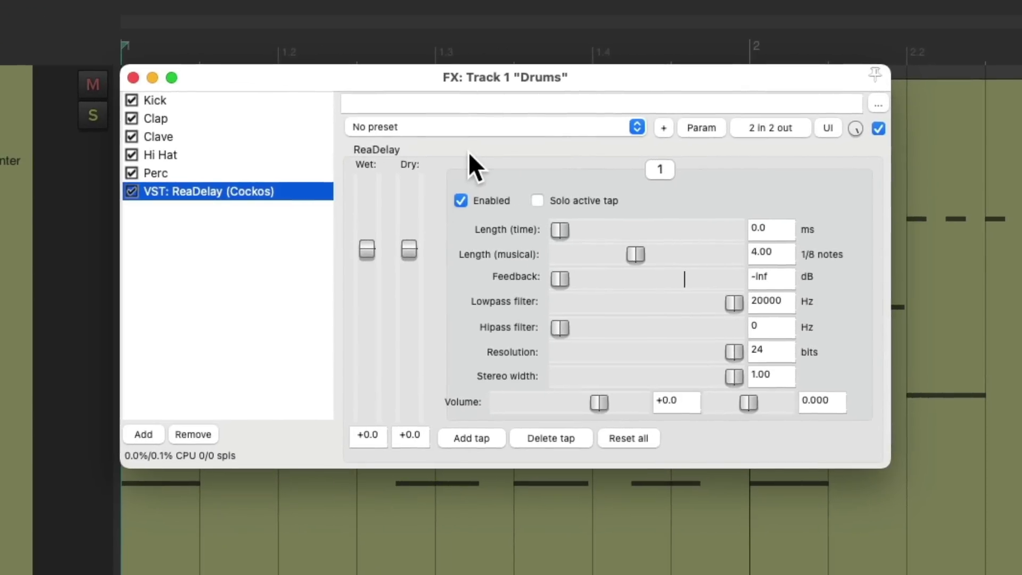
pyautogui.doubleClick(781, 255)
pyautogui.write('.50')
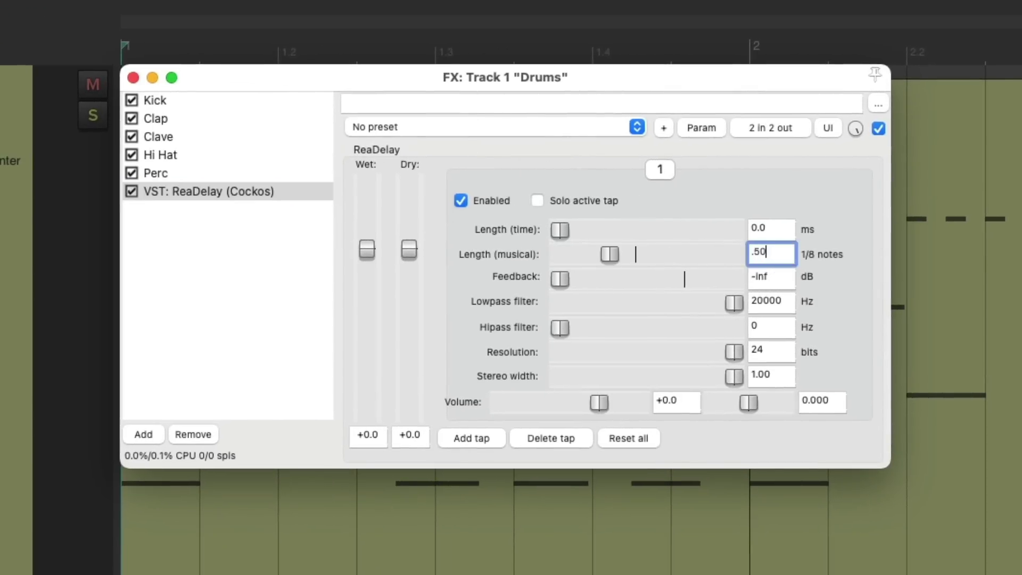
pyautogui.moveTo(562, 277); pyautogui.dragTo(651, 276)
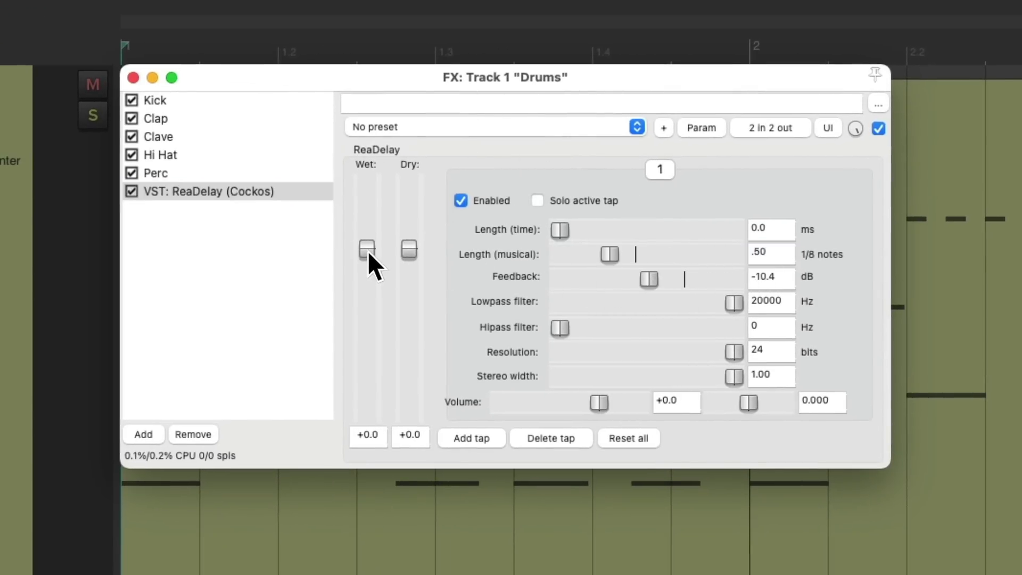
pyautogui.moveTo(368, 253); pyautogui.dragTo(365, 287)
# Bypass ReaDelay and add ReaVerbate to the Drums chain via a 'verb' search
pyautogui.click(132, 191)
pyautogui.doubleClick(191, 226)
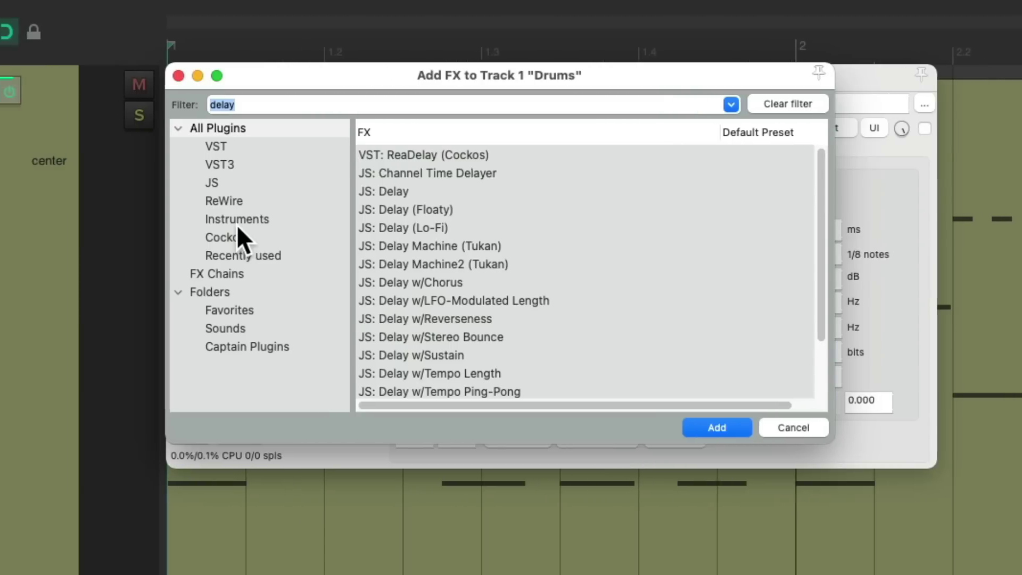
pyautogui.write('verb')
pyautogui.click(518, 173)
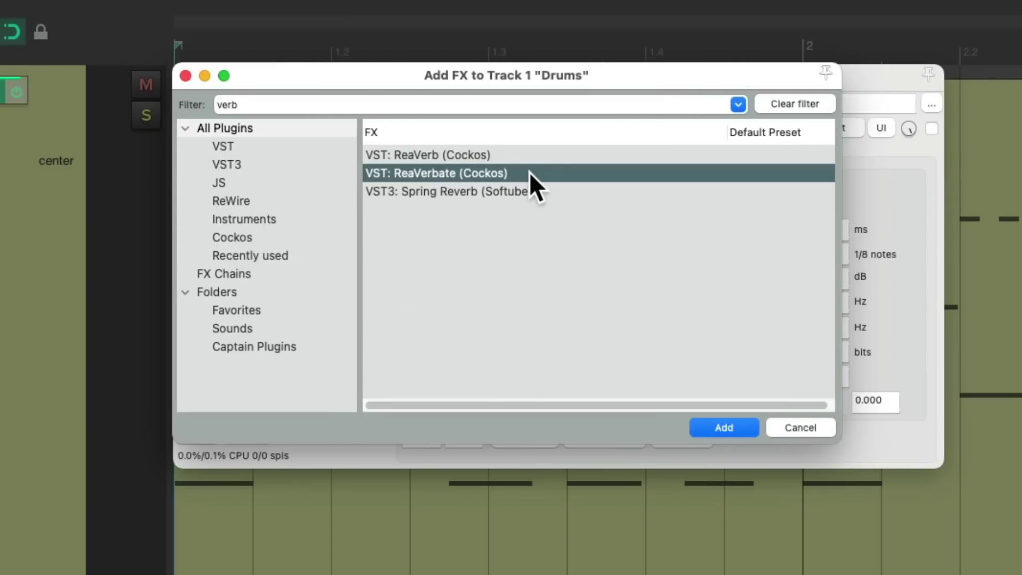
pyautogui.doubleClick(529, 173)
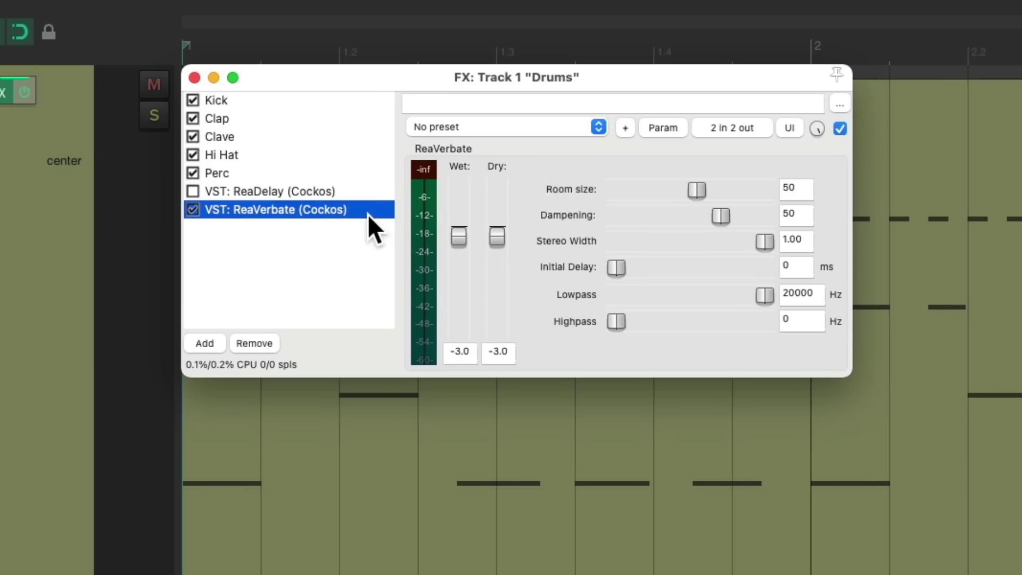
# Set ReaVerbate to dry 0.0, room size 95, dampening 8, wet -16.1, then bypass it
pyautogui.moveTo(496, 237); pyautogui.dragTo(496, 227)
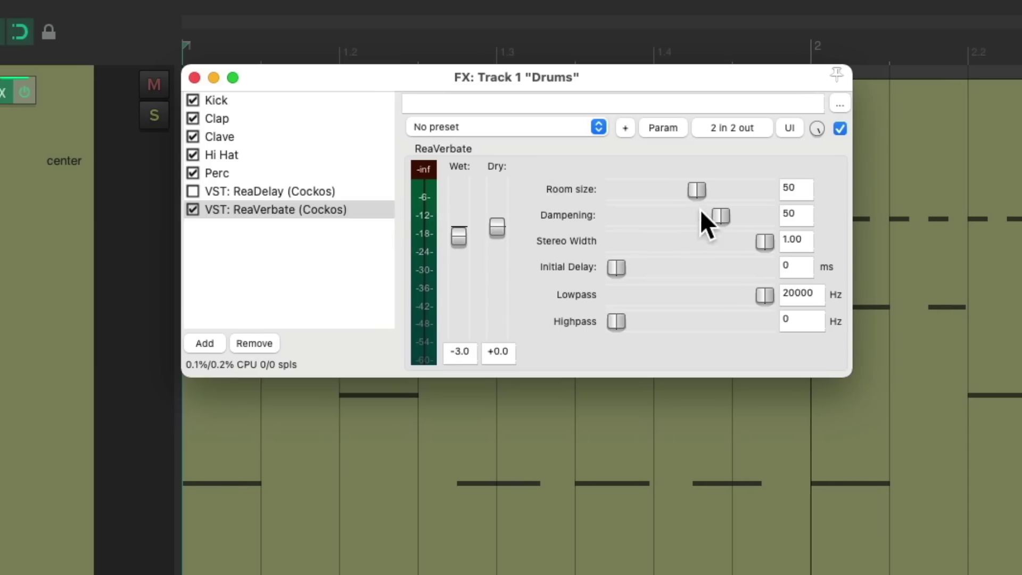
pyautogui.moveTo(701, 187); pyautogui.dragTo(764, 190)
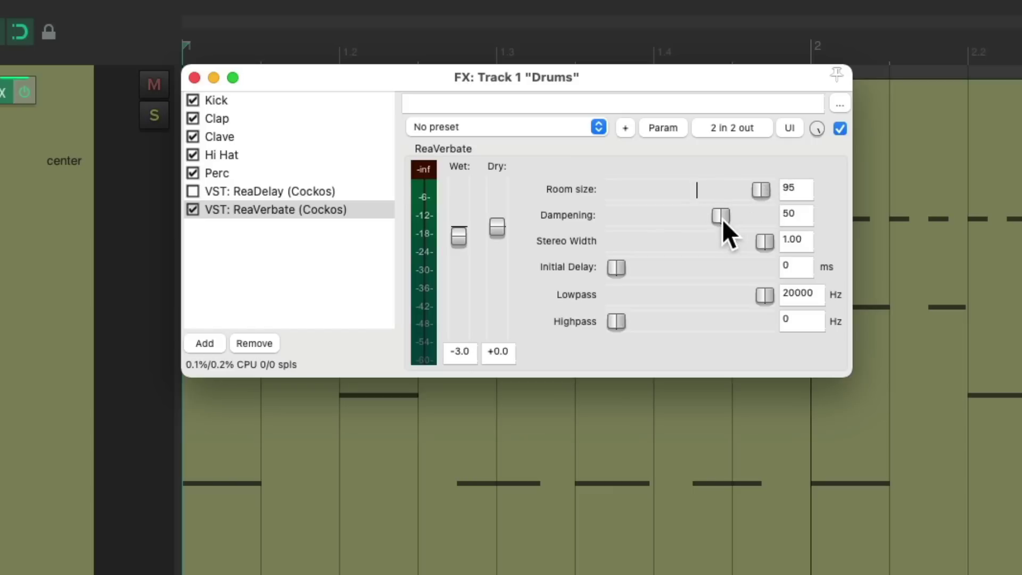
pyautogui.moveTo(721, 219); pyautogui.dragTo(659, 221)
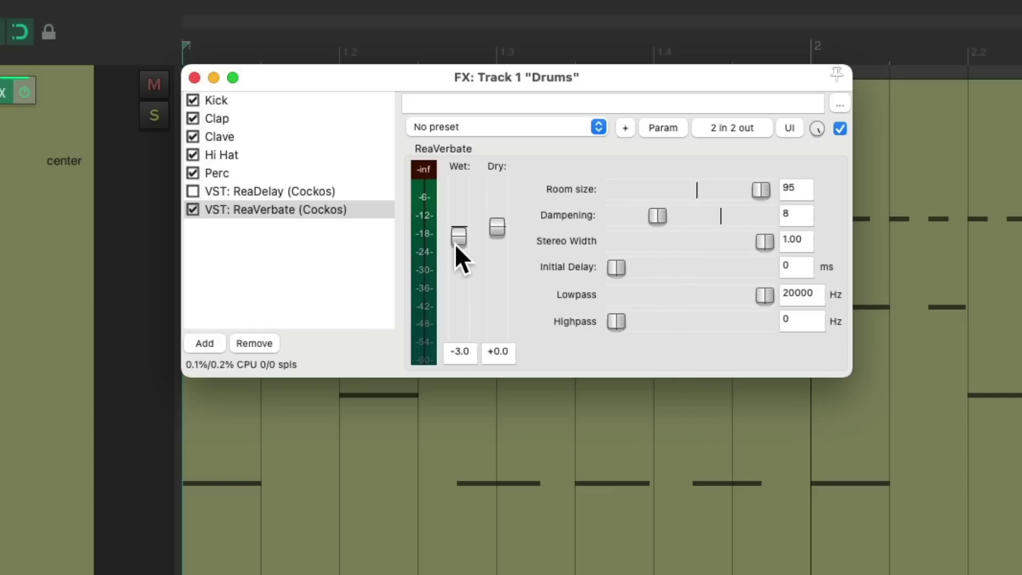
pyautogui.moveTo(455, 244); pyautogui.dragTo(458, 271)
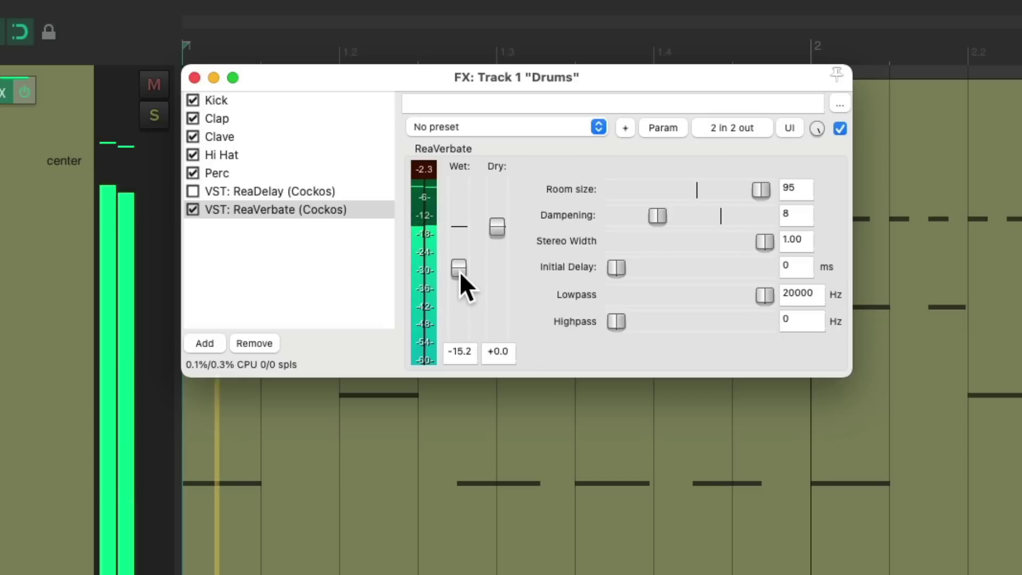
pyautogui.moveTo(459, 273)
pyautogui.mouseDown()
pyautogui.moveTo(457, 292)
pyautogui.moveTo(458, 271)
pyautogui.mouseUp()
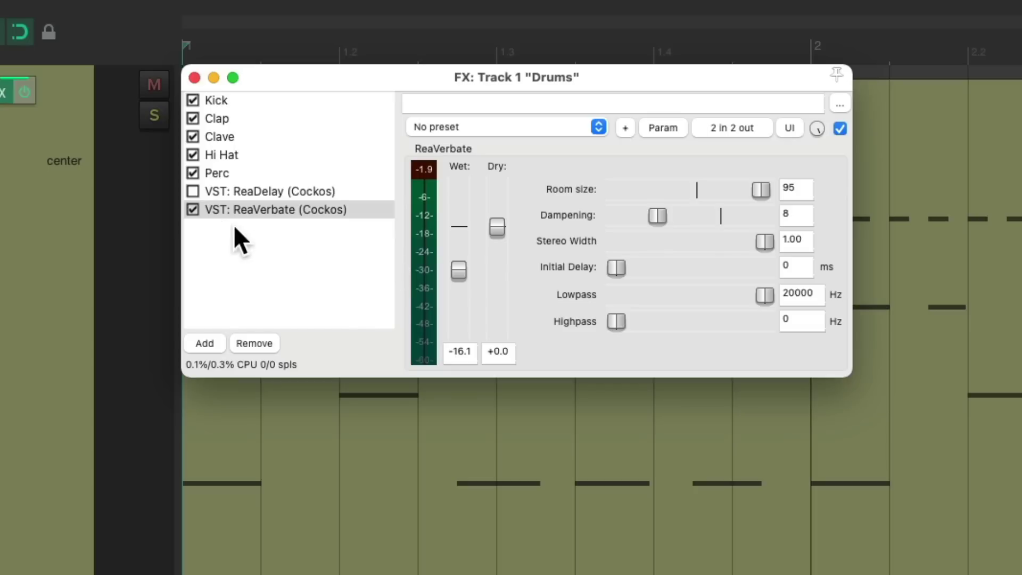
pyautogui.click(193, 210)
pyautogui.click(295, 257)
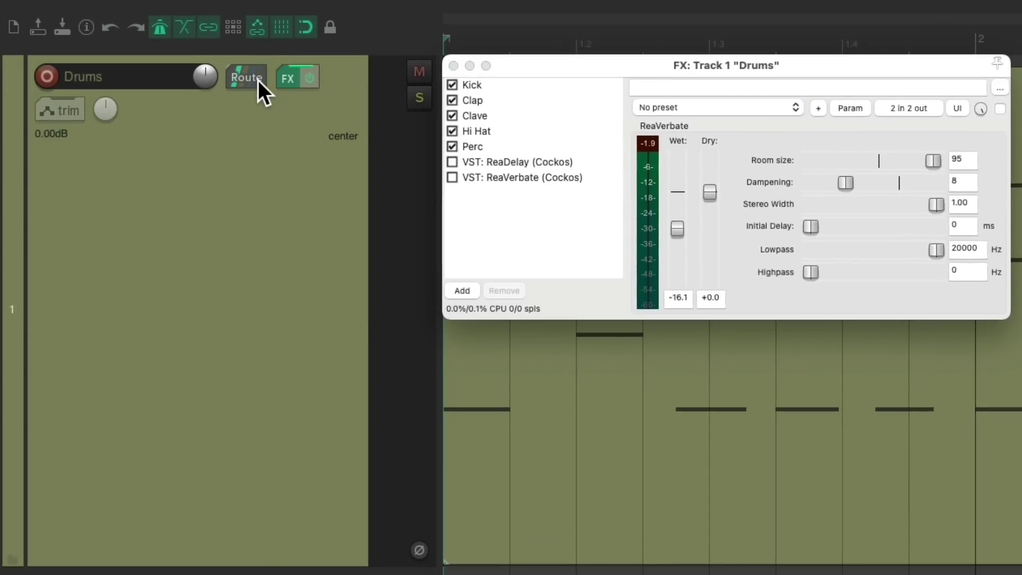
# Set the Drums track to 4 track channels in its routing, then select the Clave sampler
pyautogui.click(257, 80)
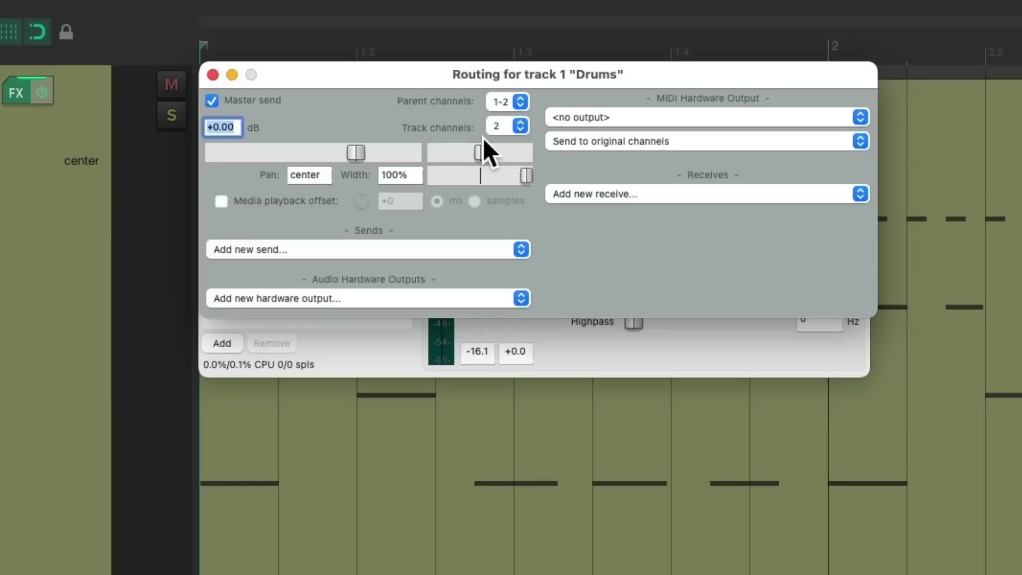
pyautogui.click(524, 126)
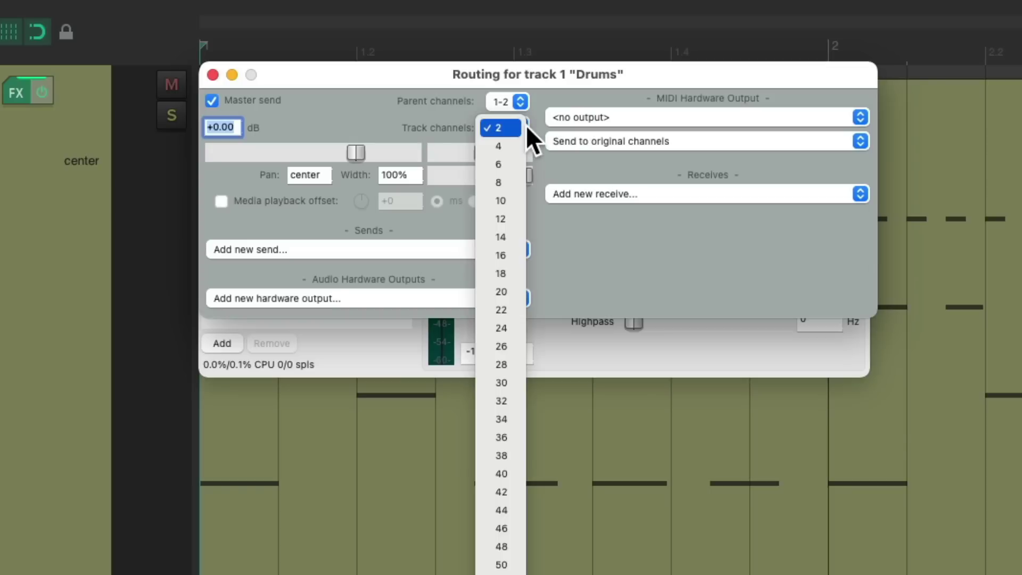
pyautogui.click(521, 142)
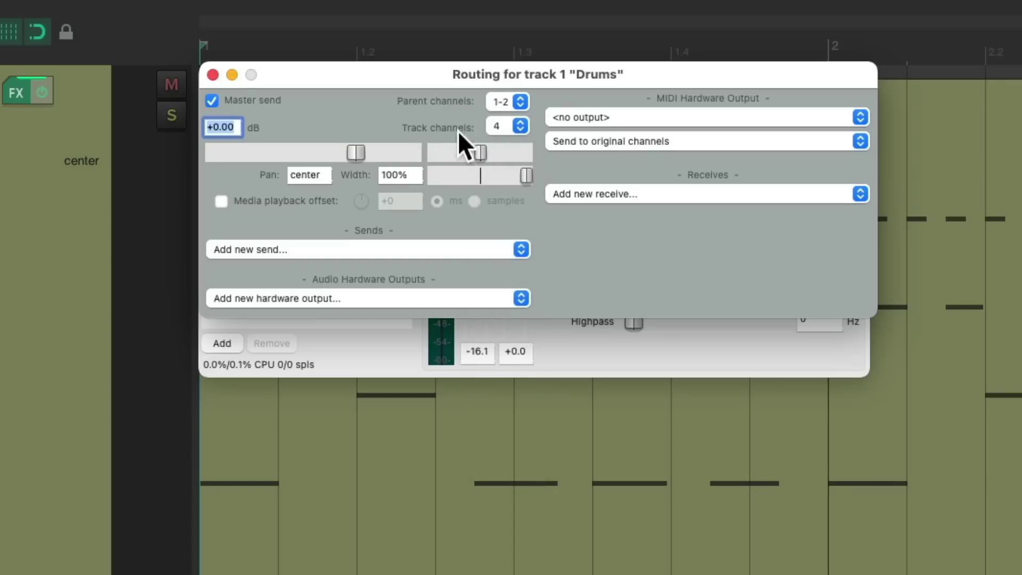
pyautogui.click(213, 75)
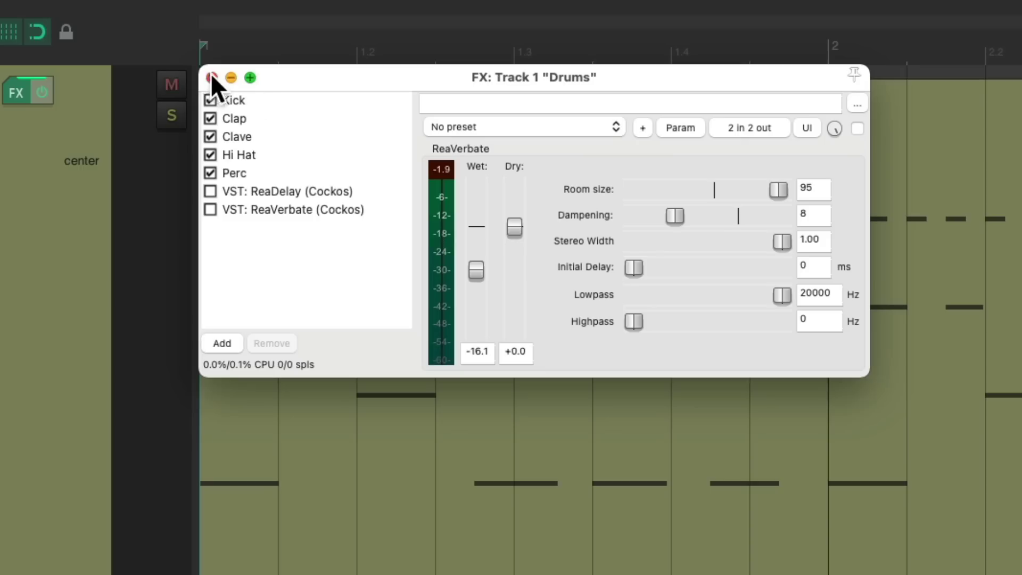
pyautogui.click(306, 138)
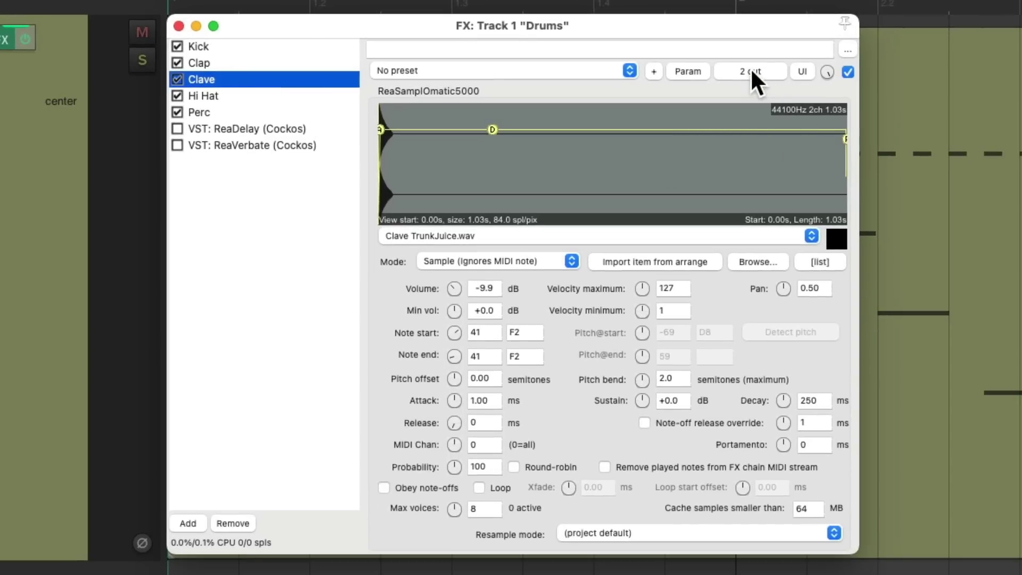
# Route the Clave sampler's two outputs to track channels 3 and 4 in its pin connector
pyautogui.click(751, 68)
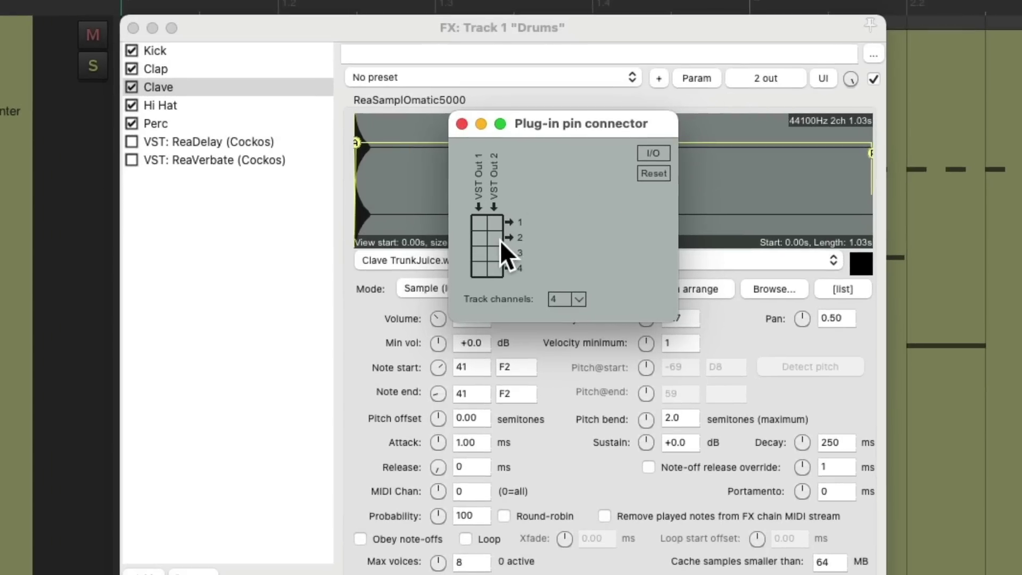
pyautogui.click(480, 253)
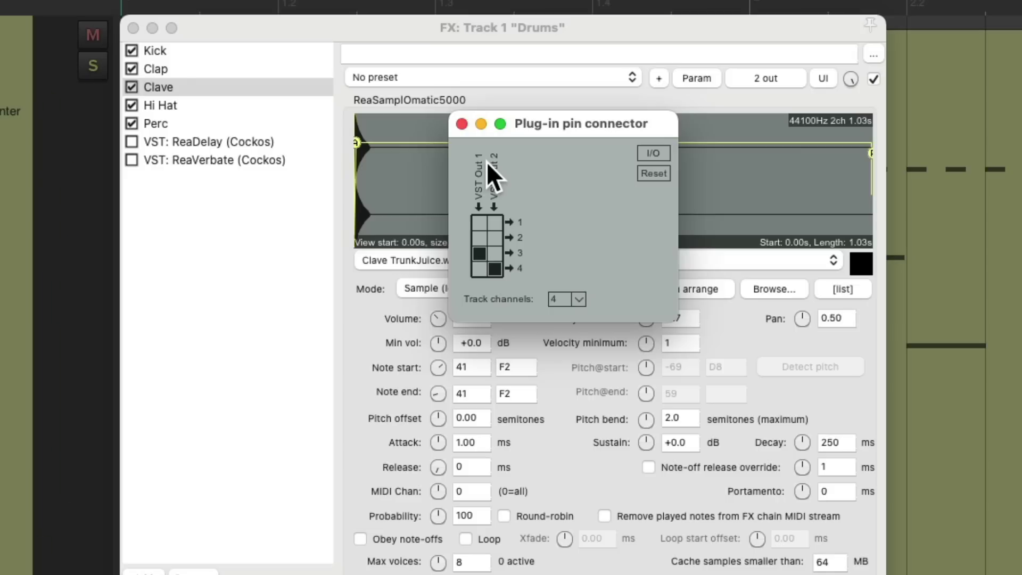
pyautogui.click(462, 124)
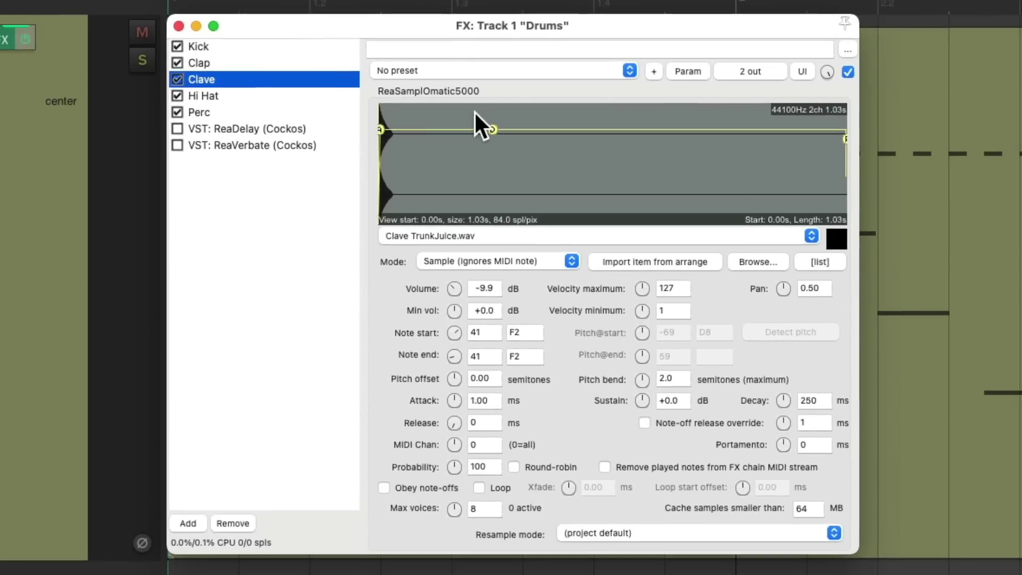
# Add JS: Channel Mapper-Downmixer (Cockos) to the end of the Drums chain via a 'mapper' search
pyautogui.doubleClick(287, 202)
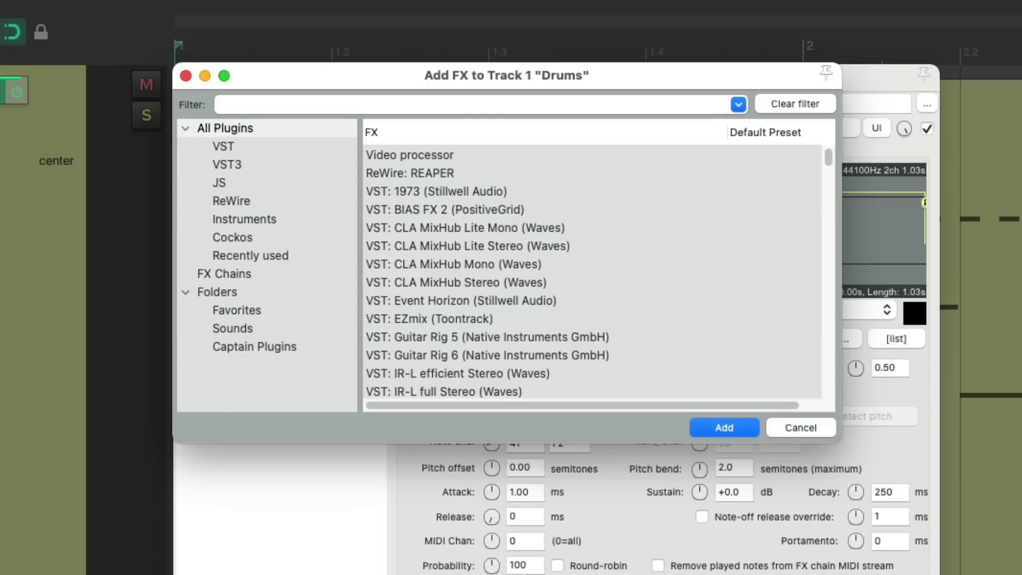
pyautogui.write('mapper')
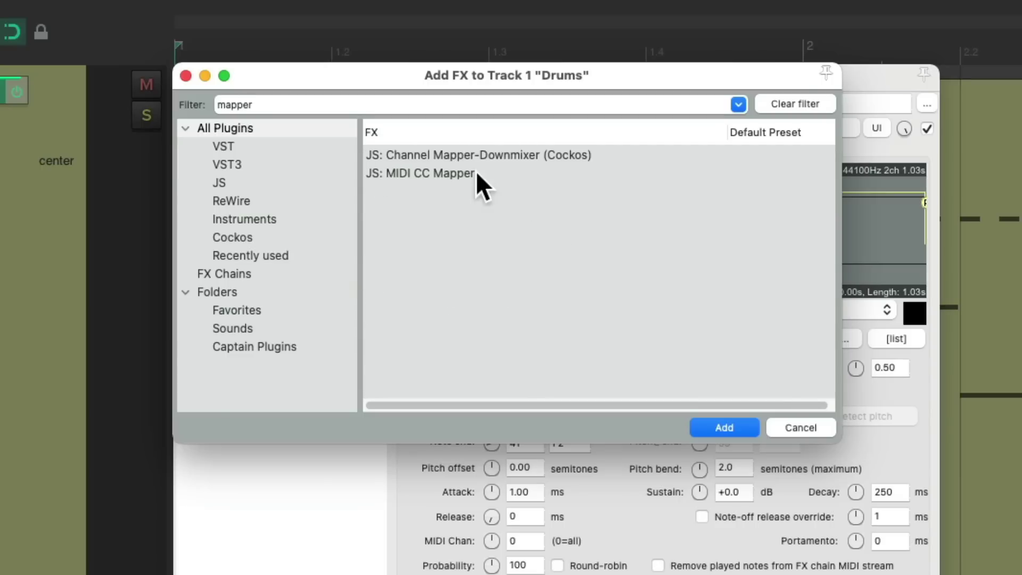
pyautogui.click(502, 159)
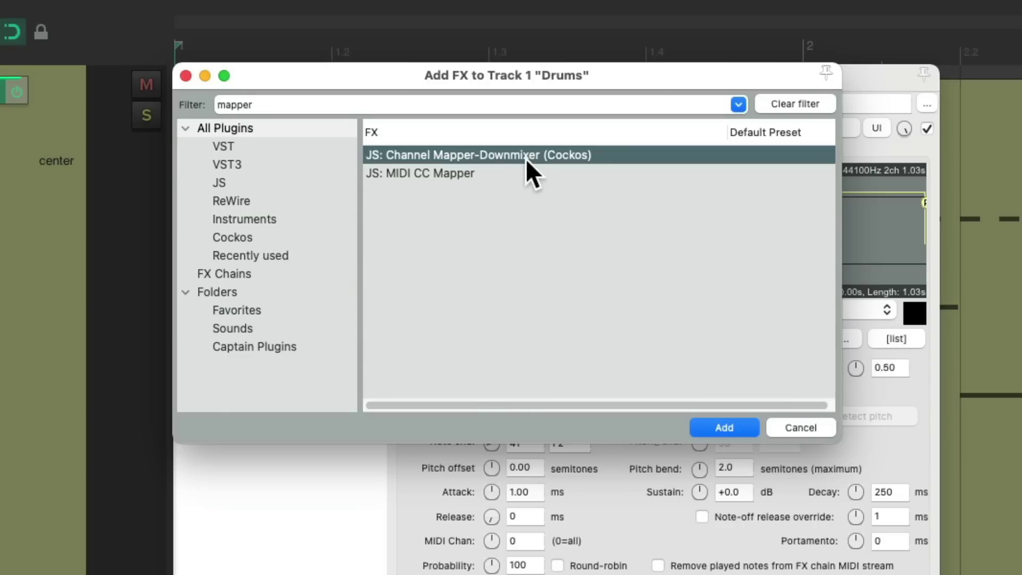
pyautogui.doubleClick(503, 155)
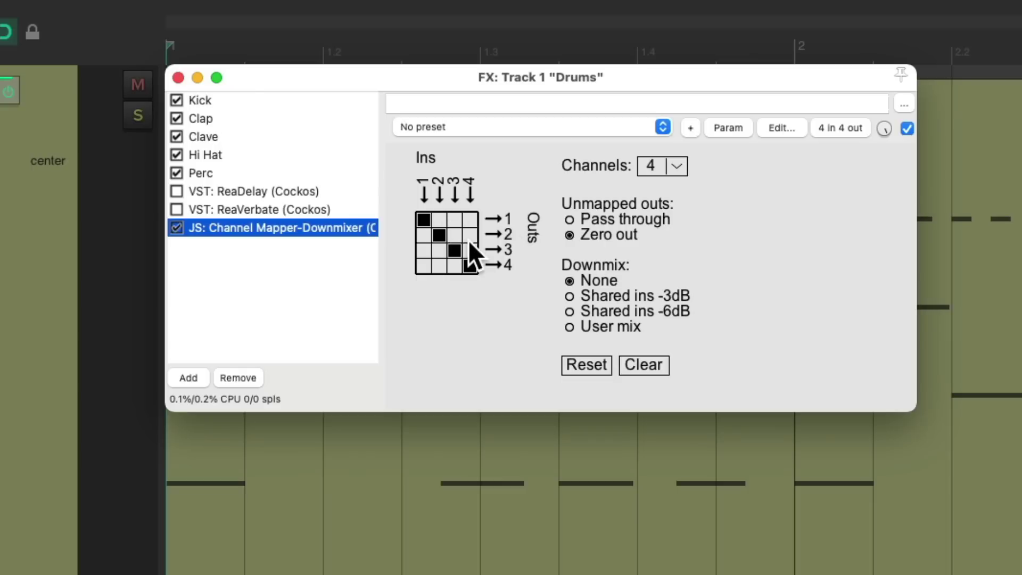
# Disconnect inputs 3 and 4 from outputs 3 and 4 in the Channel Mapper, then play the drums to check
pyautogui.click(453, 251)
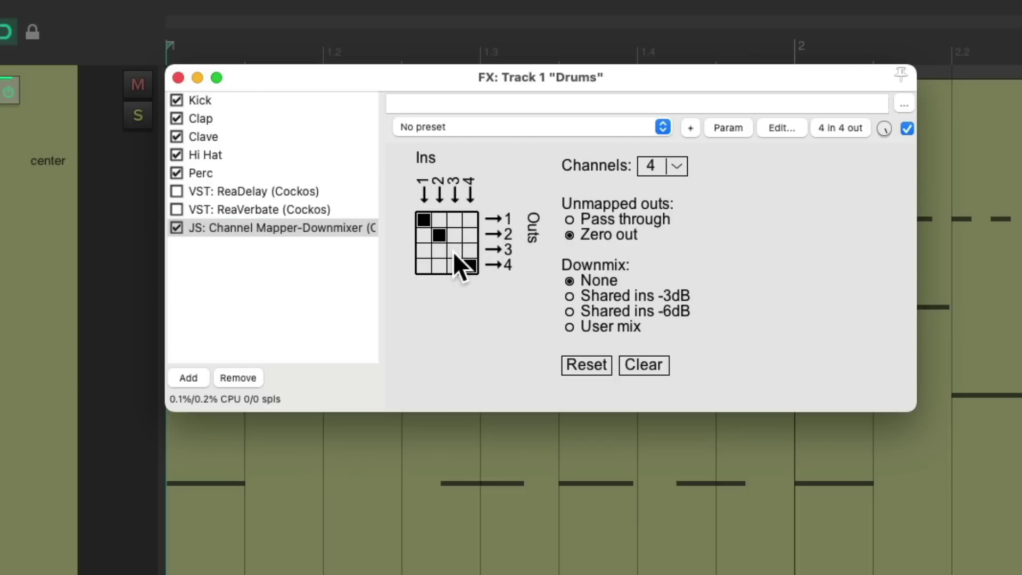
pyautogui.click(469, 265)
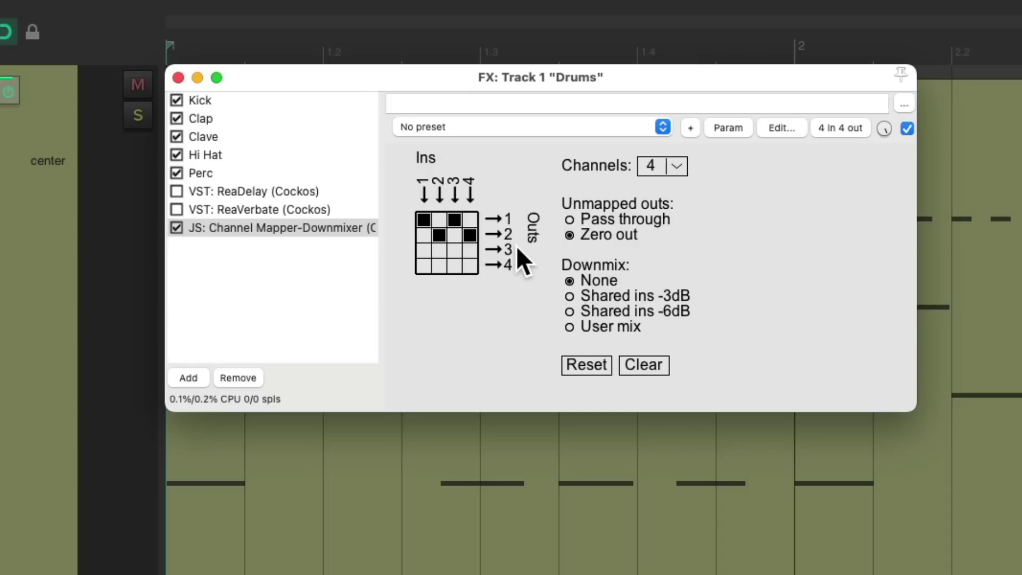
pyautogui.press('space')
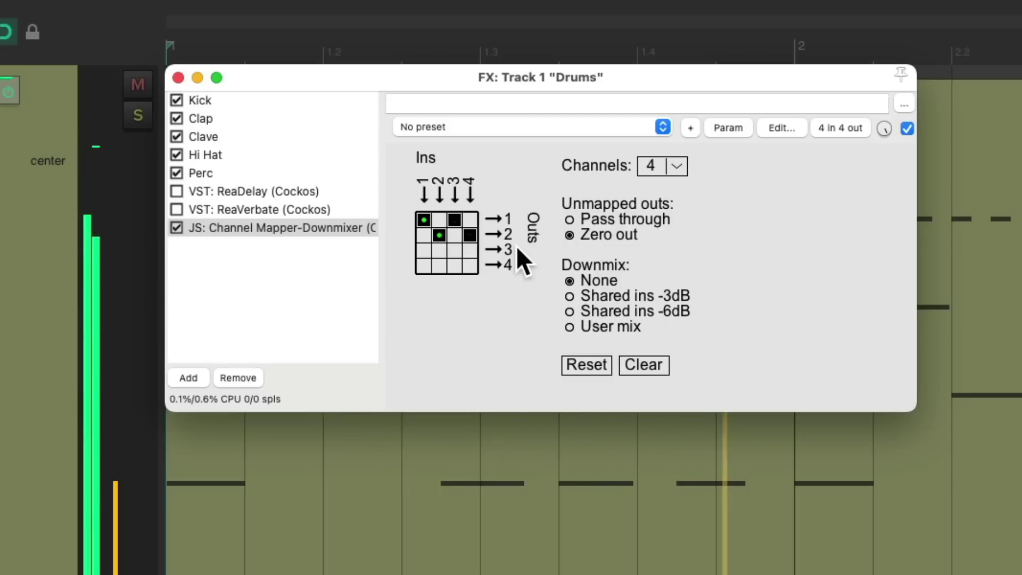
pyautogui.press('space')
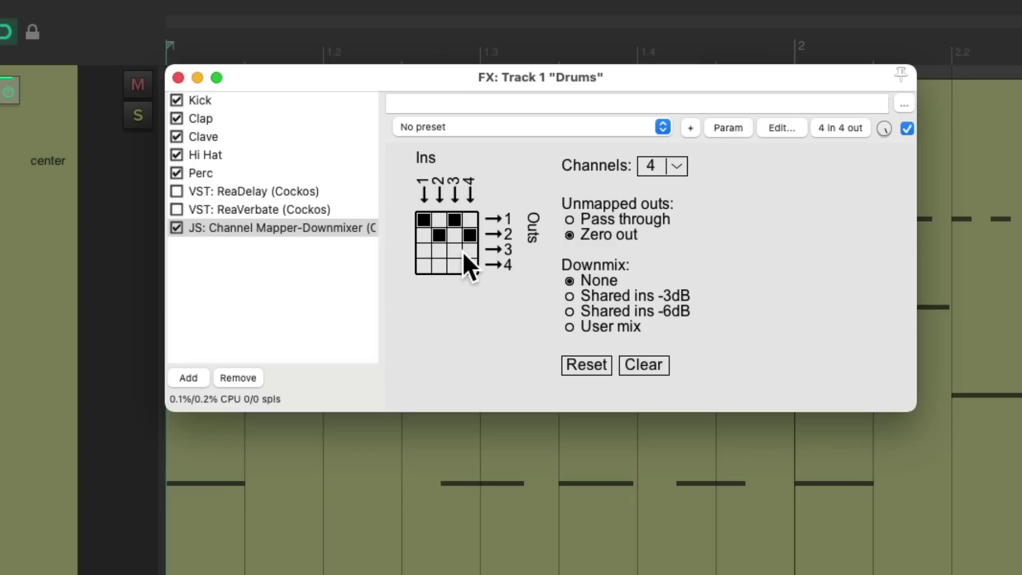
pyautogui.press('space')
# Move ReaDelay and ReaVerbate above Hi Hat, directly after Clave, and re-enable ReaDelay
pyautogui.click(318, 192)
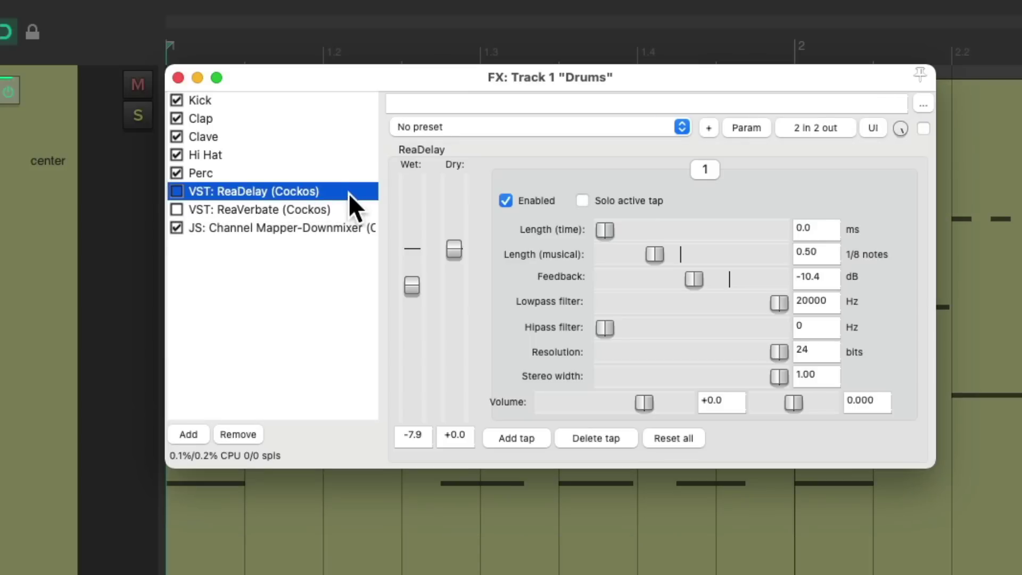
pyautogui.keyDown('shift'); pyautogui.click(346, 207); pyautogui.keyUp('shift')
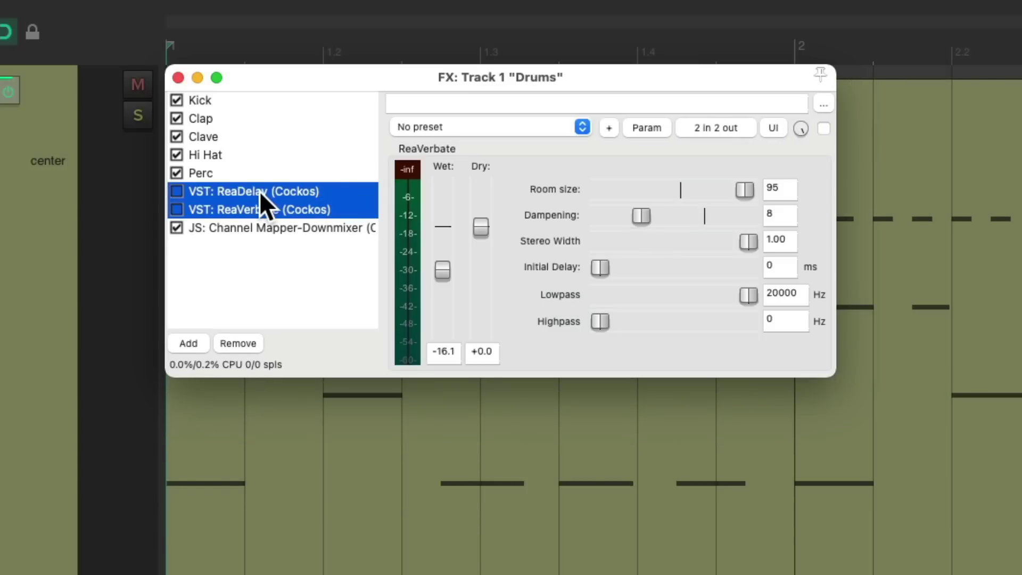
pyautogui.moveTo(260, 191); pyautogui.dragTo(257, 145)
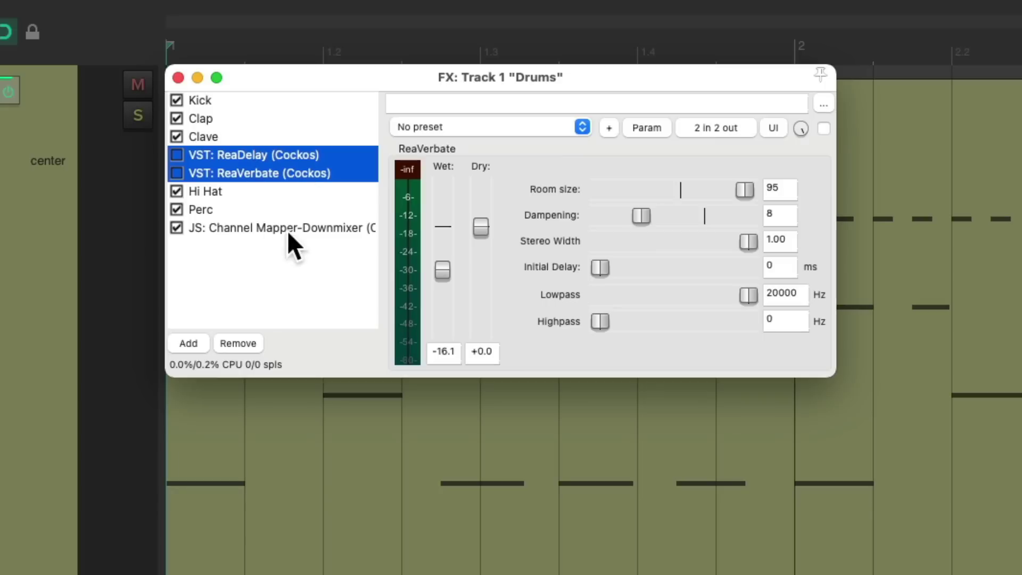
pyautogui.click(292, 155)
pyautogui.click(179, 156)
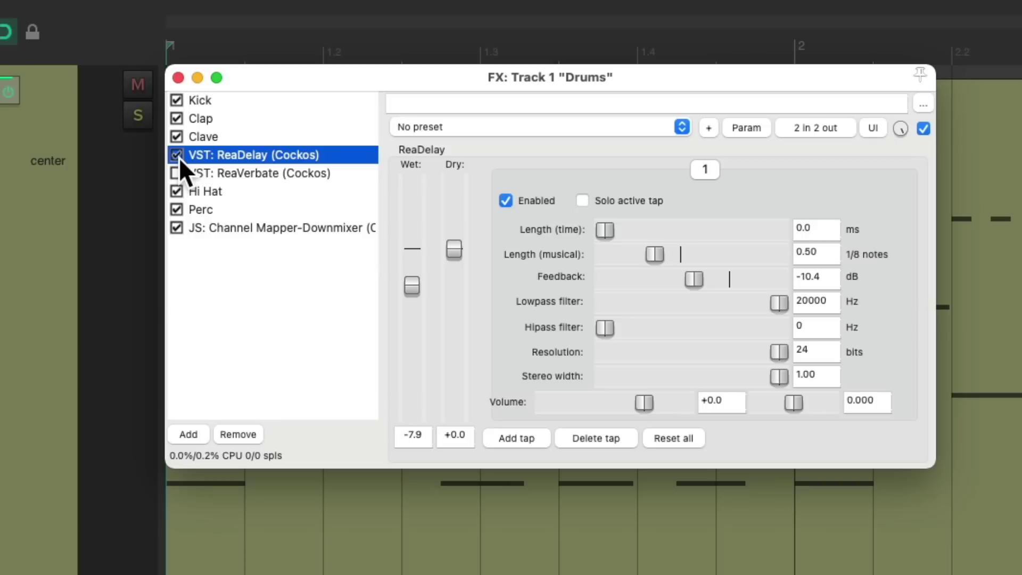
# Route ReaDelay's inputs and outputs to channels 3/4 only and raise its wet level to -3.1 dB
pyautogui.click(813, 128)
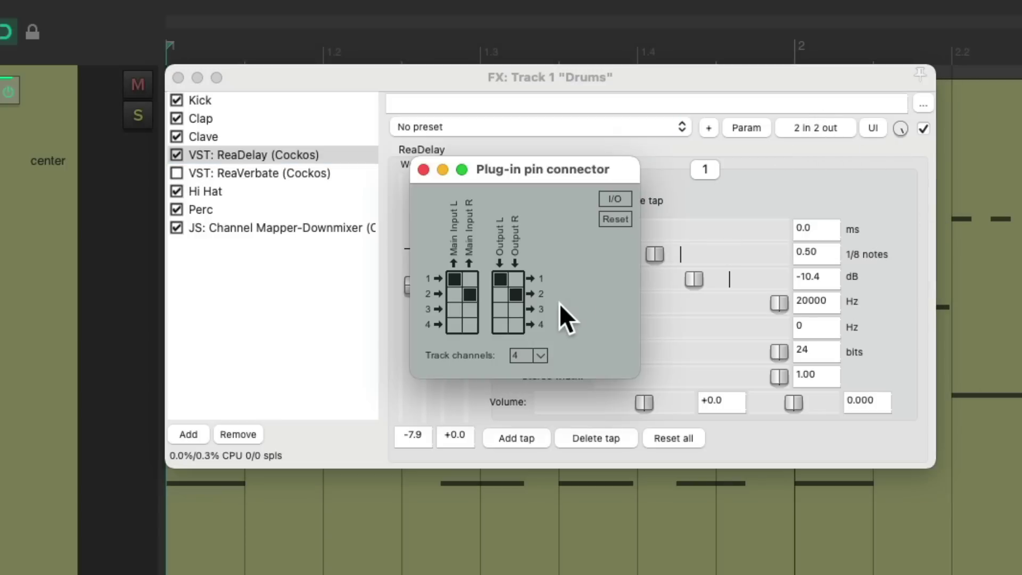
pyautogui.click(453, 280)
pyautogui.click(469, 295)
pyautogui.click(455, 308)
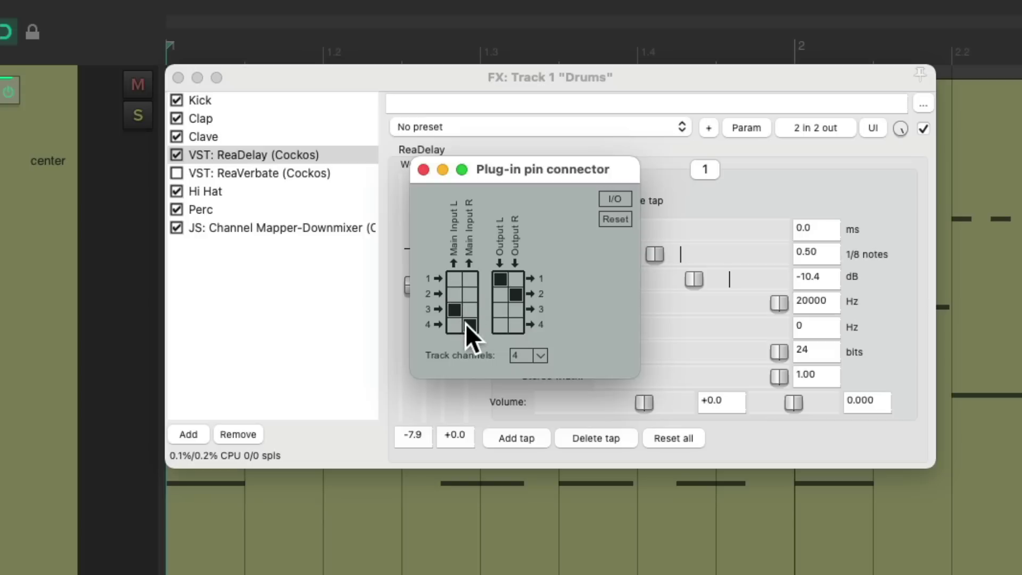
pyautogui.click(469, 325)
pyautogui.click(515, 293)
pyautogui.click(495, 310)
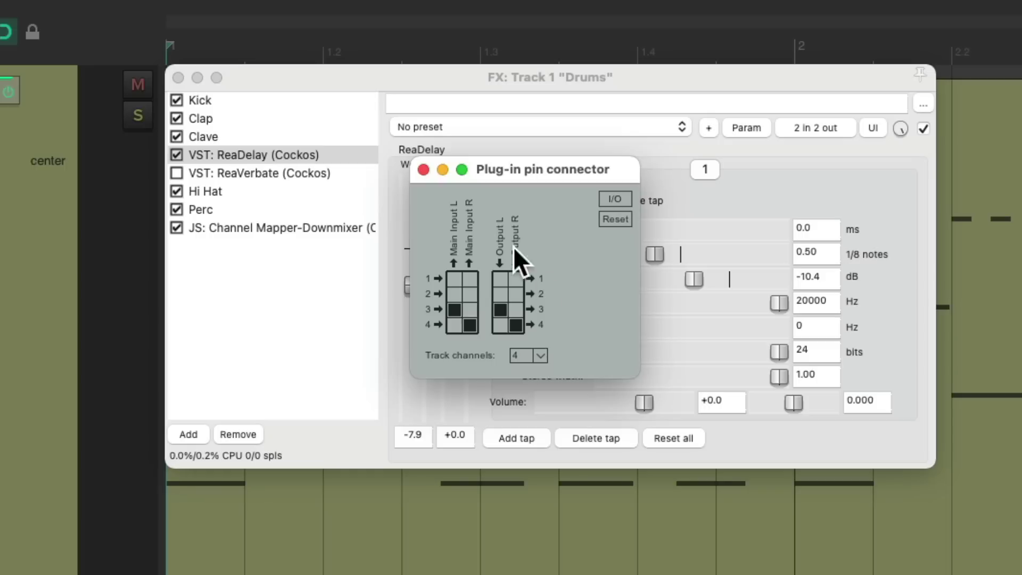
pyautogui.click(423, 169)
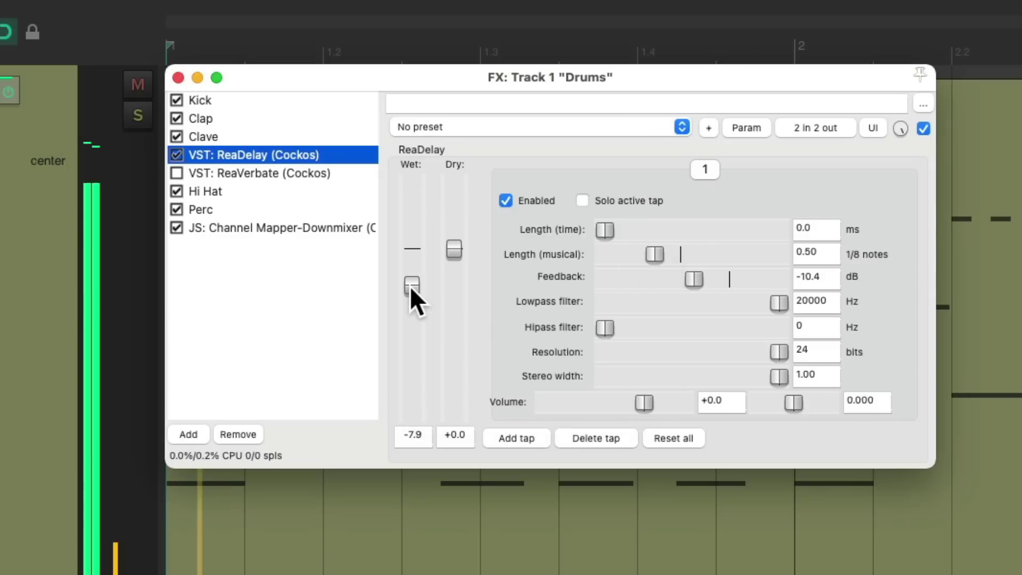
pyautogui.moveTo(409, 286); pyautogui.dragTo(413, 266)
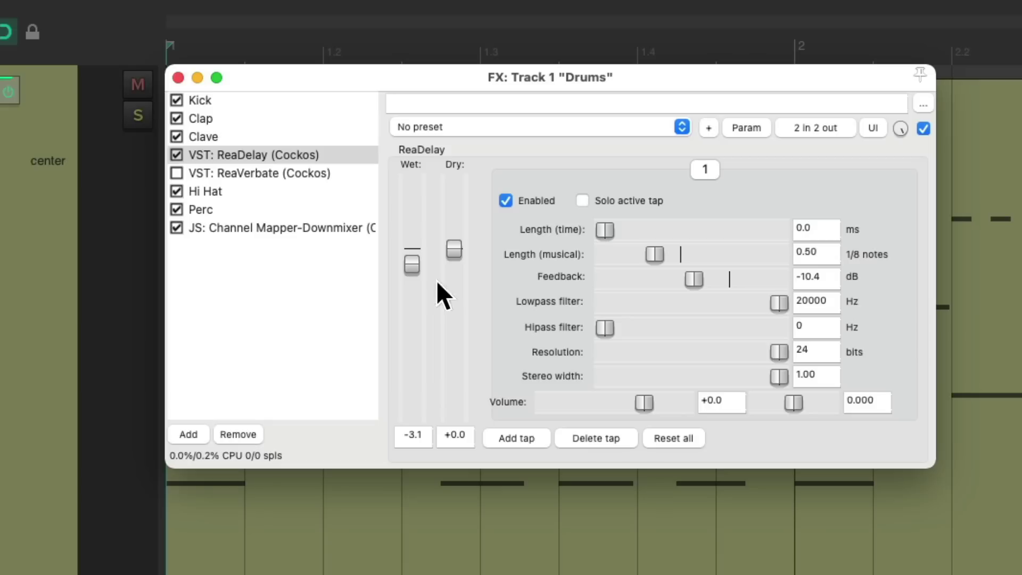
# Switch on ReaVerbate and disconnect its input and output pins from channels 1 and 2
pyautogui.click(289, 172)
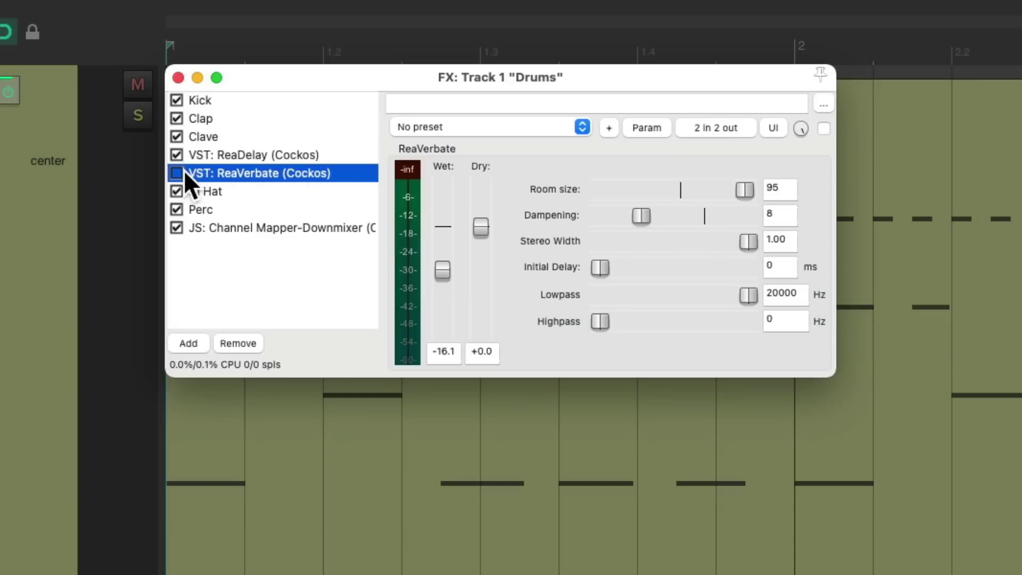
pyautogui.click(181, 172)
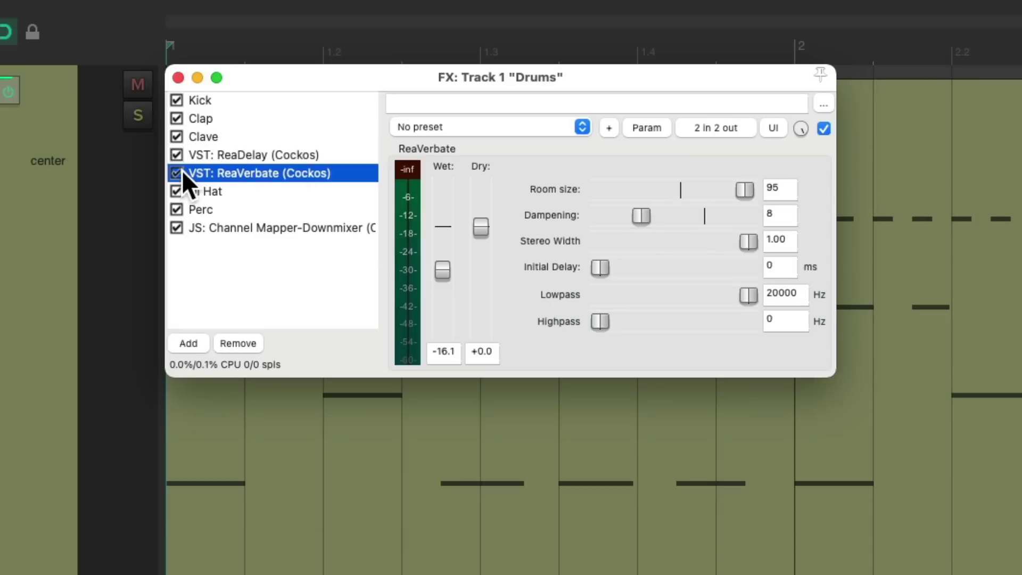
pyautogui.click(696, 128)
pyautogui.click(473, 268)
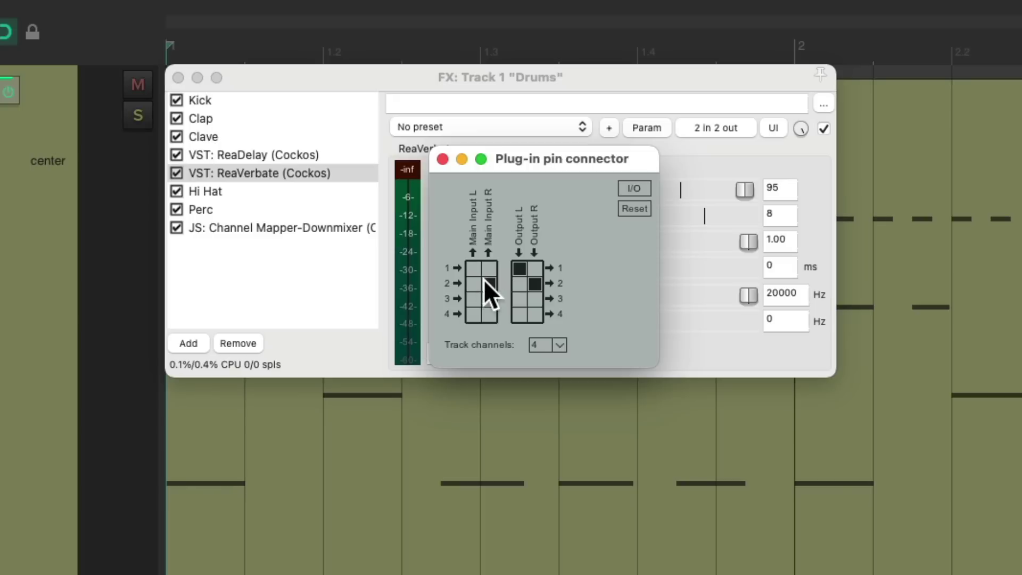
pyautogui.click(486, 282)
pyautogui.click(518, 269)
pyautogui.click(535, 284)
# Pin ReaVerbate to channels 3/4, then audition and raise its wet level to -14.9 dB
pyautogui.click(473, 299)
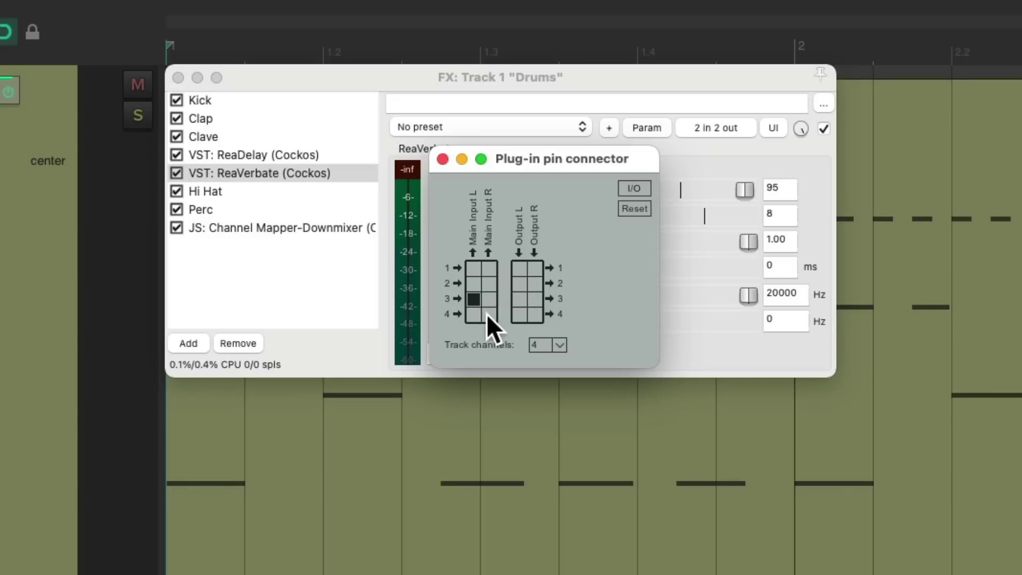
pyautogui.click(489, 315)
pyautogui.click(520, 299)
pyautogui.click(442, 159)
pyautogui.press('space')
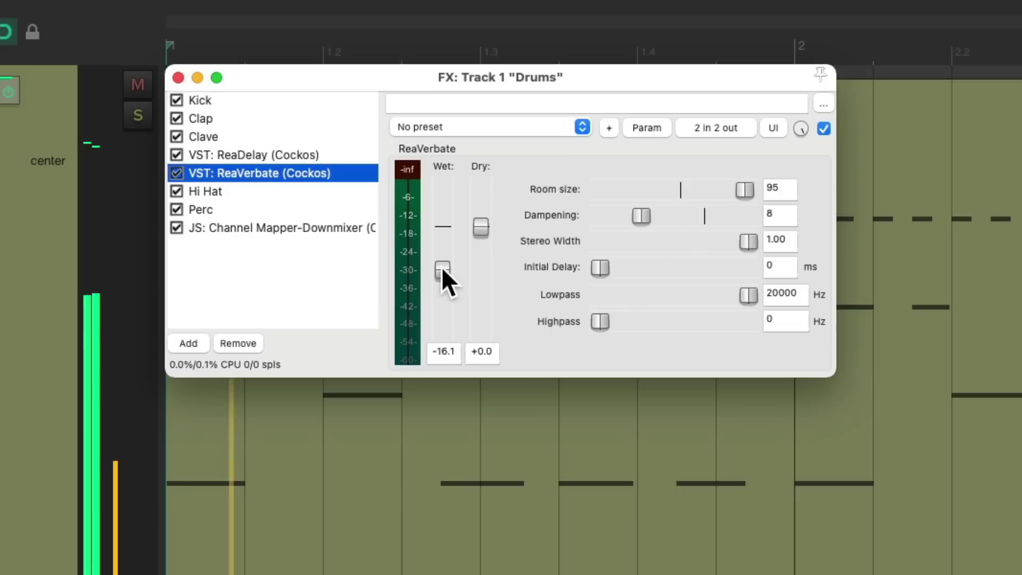
pyautogui.moveTo(440, 268)
pyautogui.mouseDown()
pyautogui.moveTo(439, 258)
pyautogui.moveTo(439, 267)
pyautogui.mouseUp()
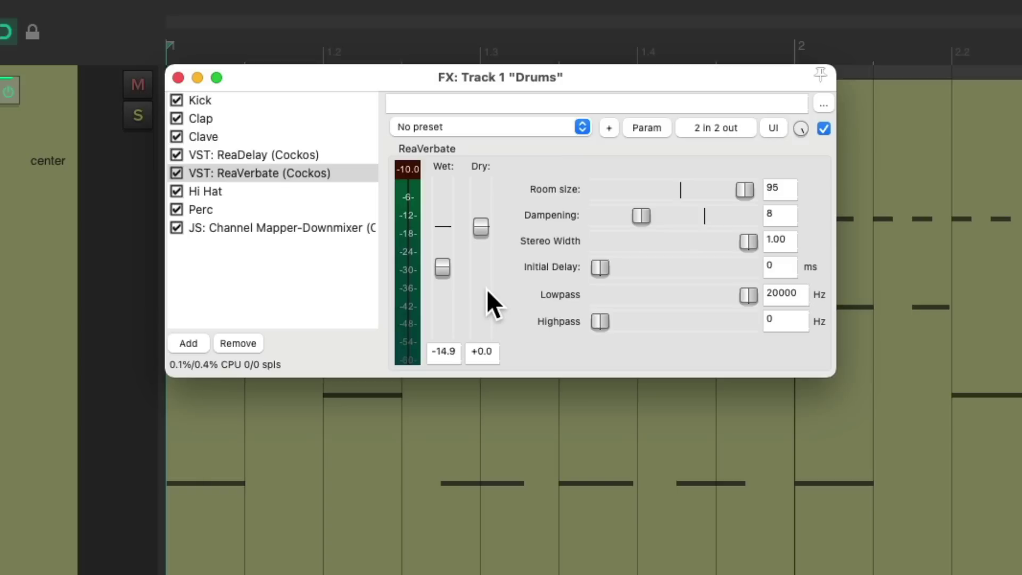
# Give the Drums track 6 channels and unpin the Clap sampler's outputs from channels 1 and 2
pyautogui.click(314, 119)
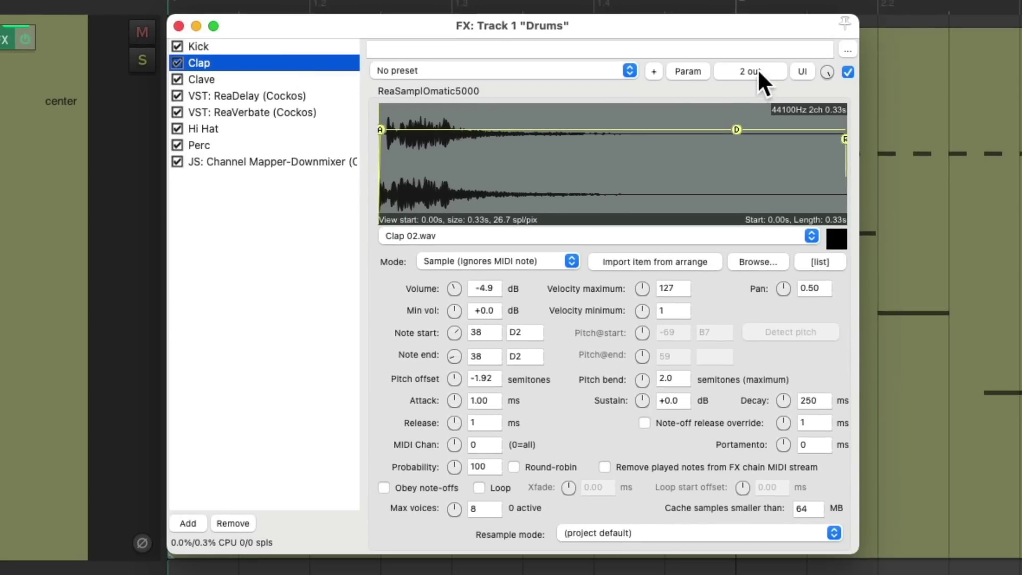
pyautogui.click(760, 69)
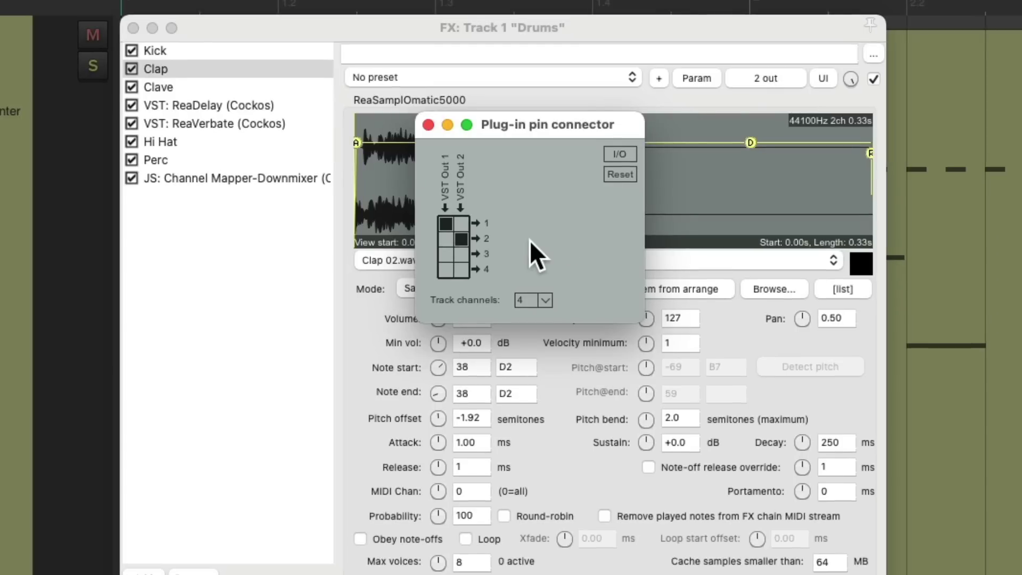
pyautogui.click(545, 300)
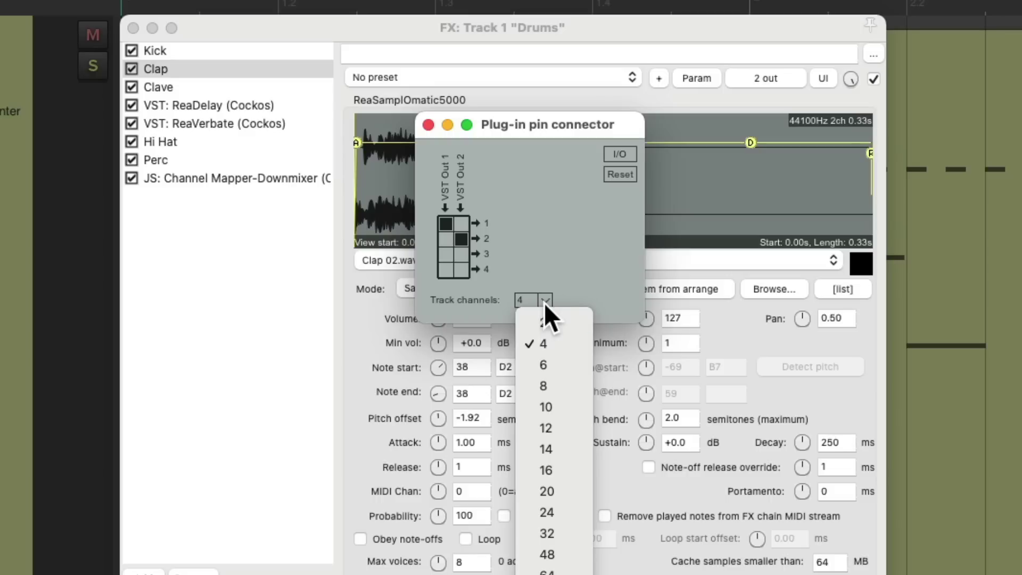
pyautogui.click(555, 364)
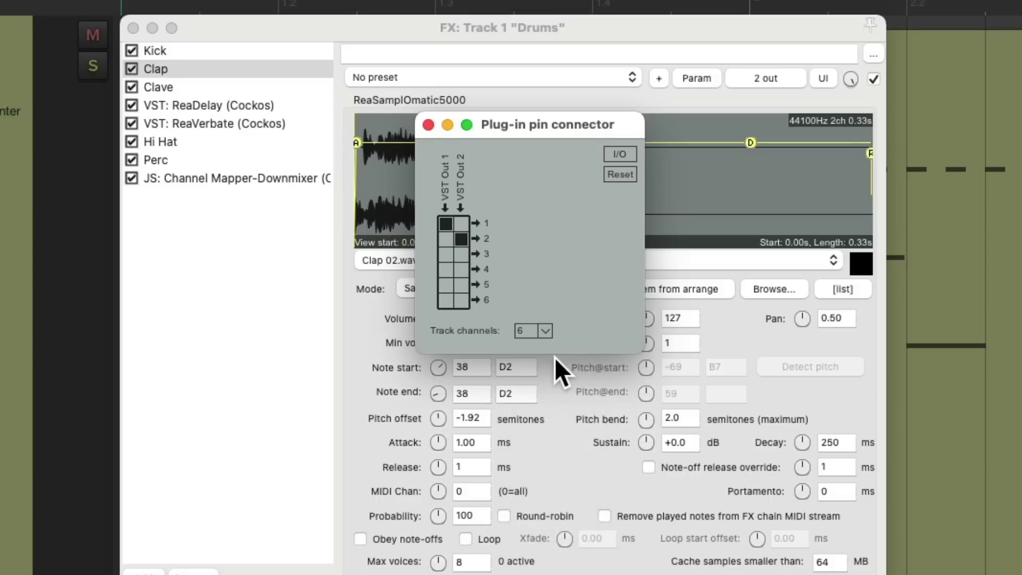
pyautogui.click(449, 225)
pyautogui.click(456, 237)
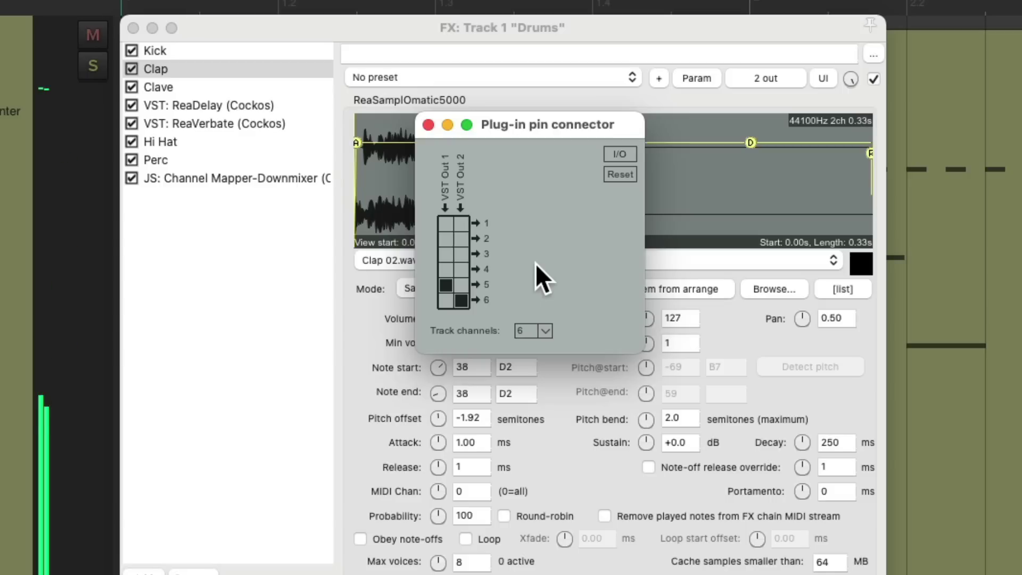
# Clear the Channel Mapper's 5→5 and 6→6 pass-throughs, then play and stop to listen
pyautogui.click(254, 176)
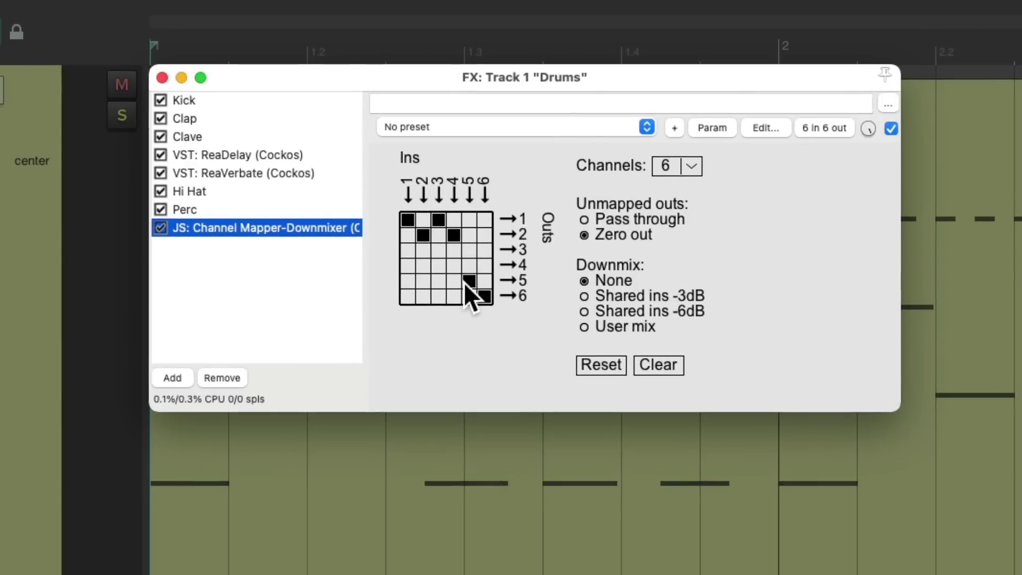
pyautogui.click(465, 282)
pyautogui.click(482, 296)
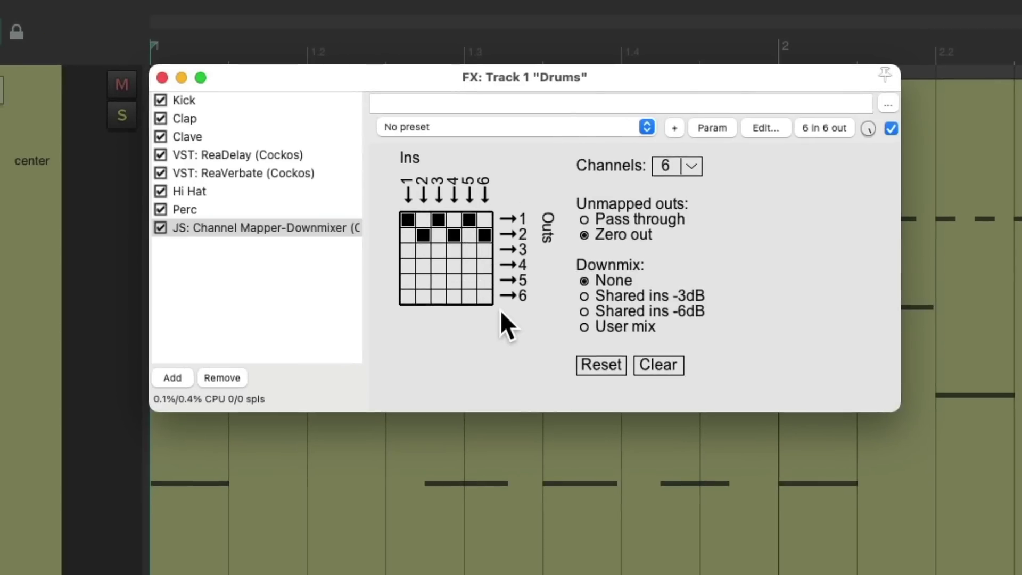
pyautogui.press('space')
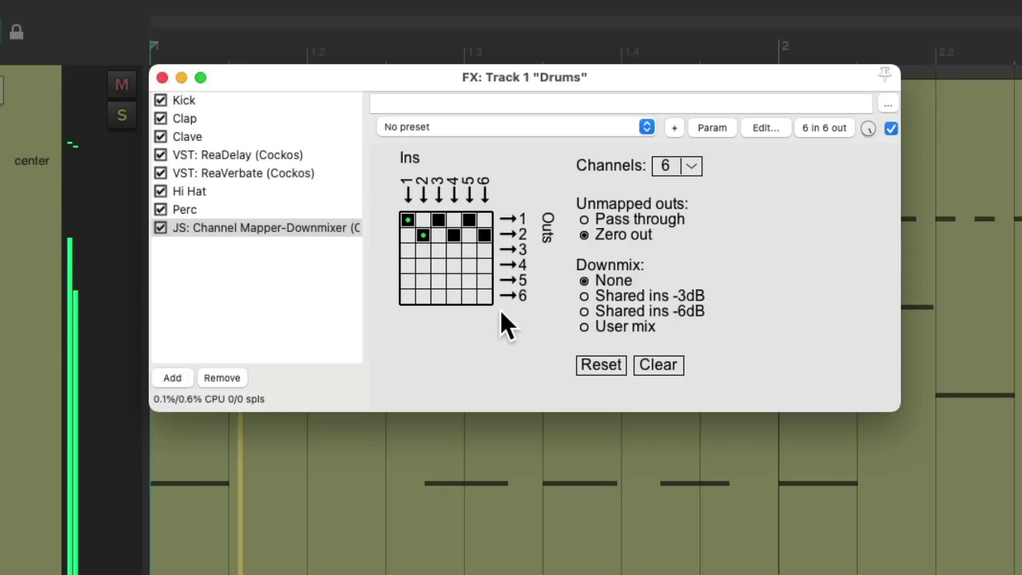
pyautogui.press('space')
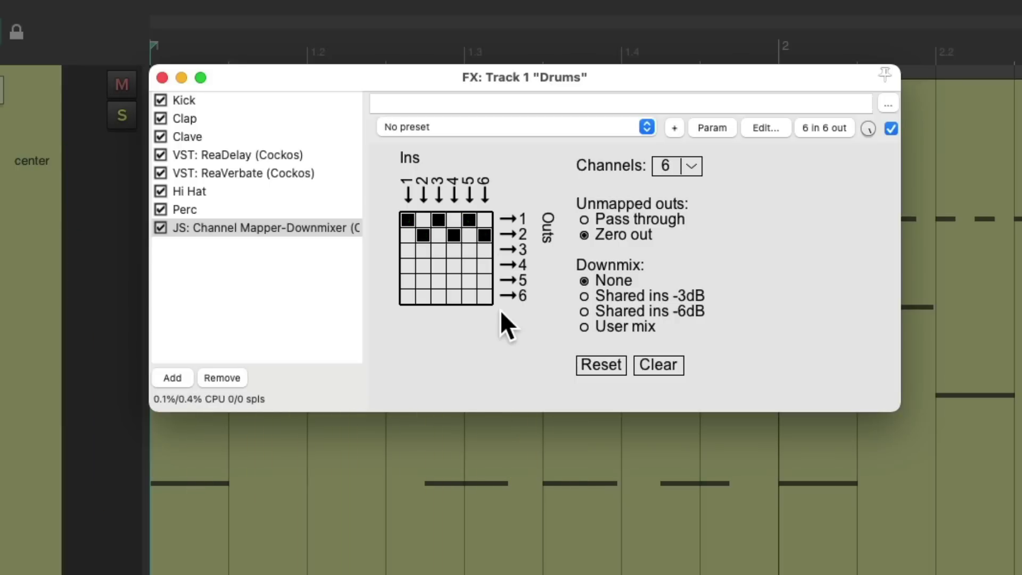
# Copy the ReaDelay and ReaVerbate pair and drag the copies between Clap and Clave
pyautogui.click(283, 154)
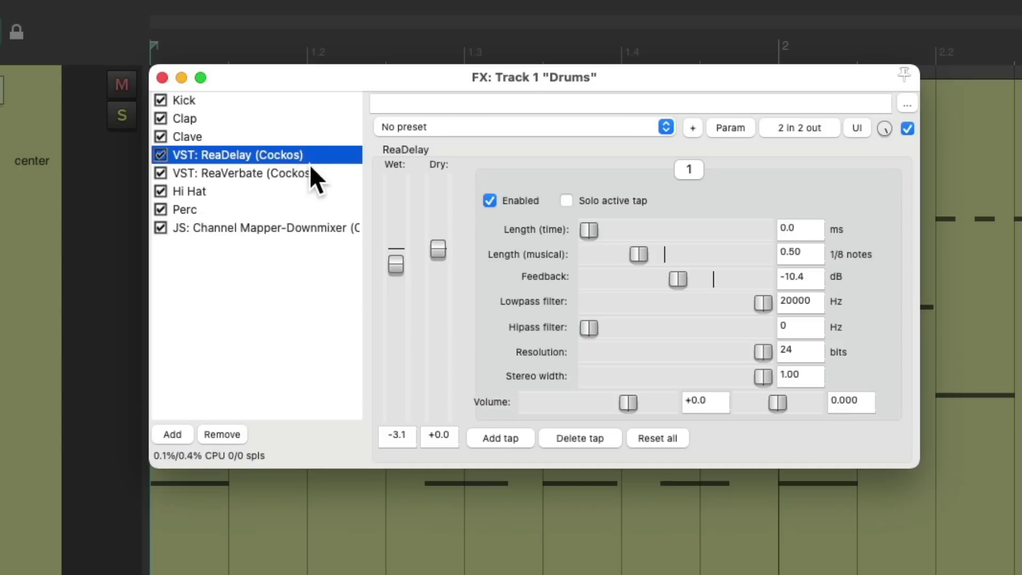
pyautogui.keyDown('shift'); pyautogui.click(310, 169); pyautogui.keyUp('shift')
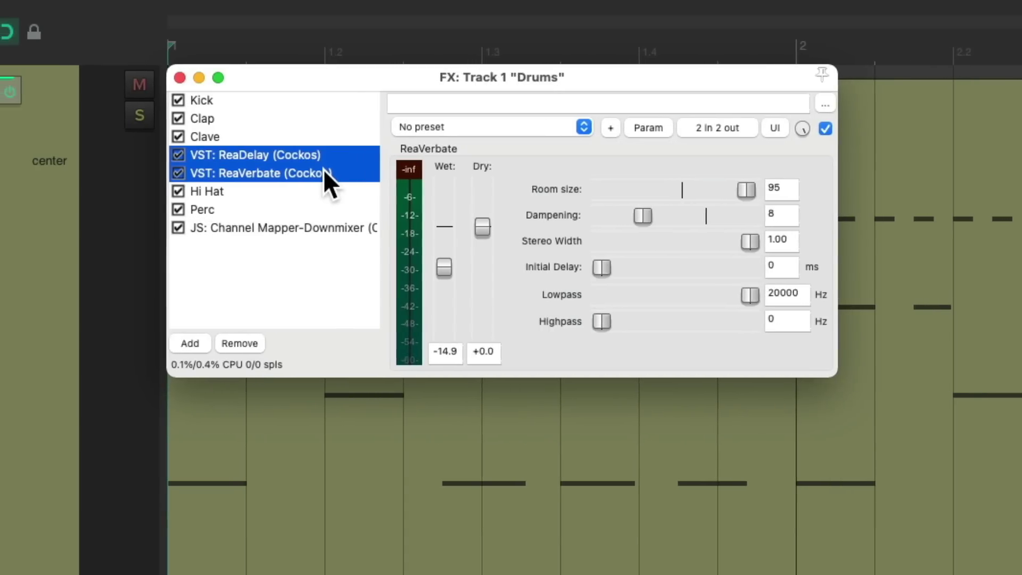
pyautogui.press('super+c')
pyautogui.press('super+v')
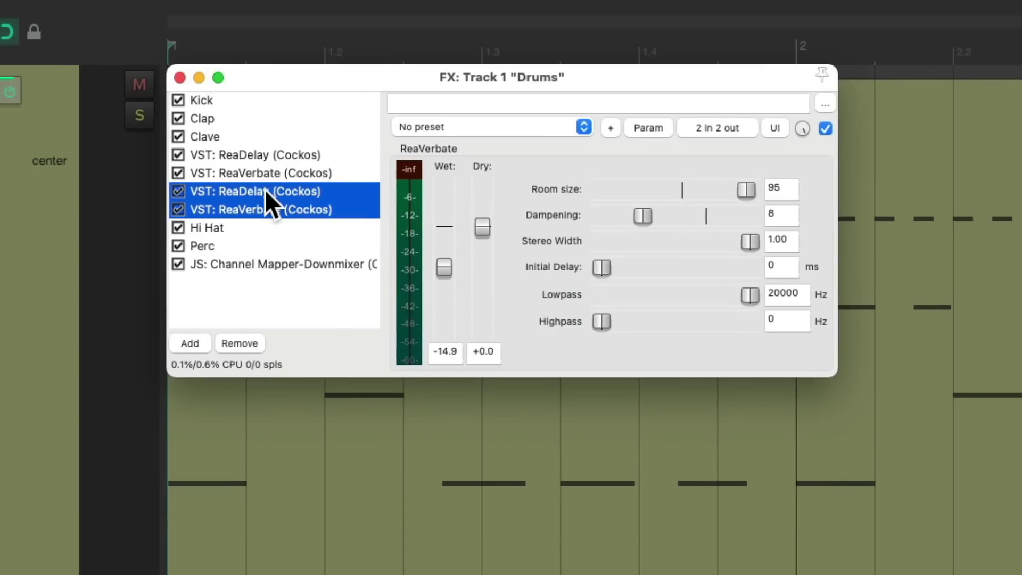
pyautogui.moveTo(264, 189); pyautogui.dragTo(276, 149)
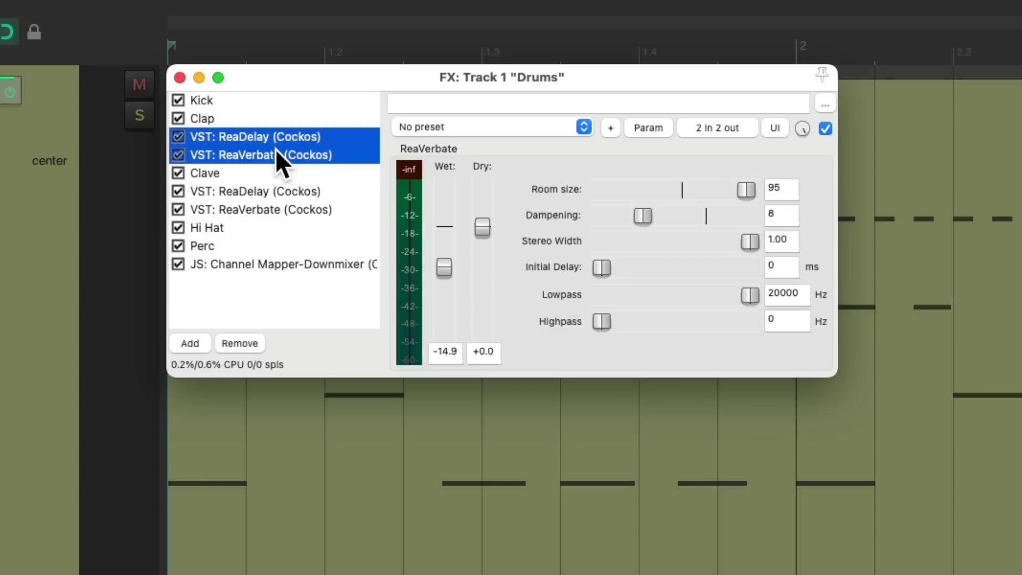
# Repin the clap ReaDelay's inputs and outputs from channels 3/4 to channels 5/6
pyautogui.click(334, 137)
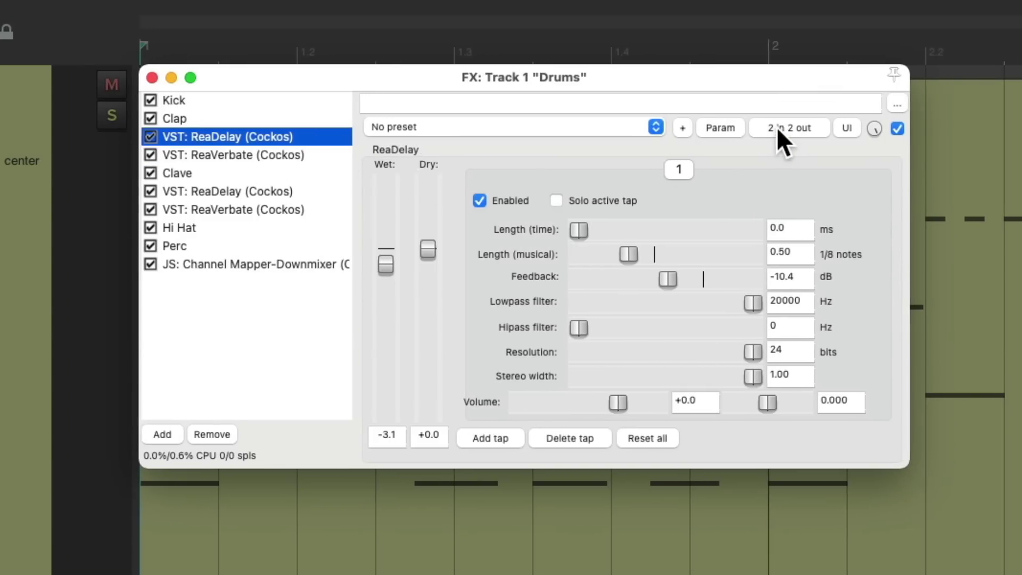
pyautogui.click(778, 130)
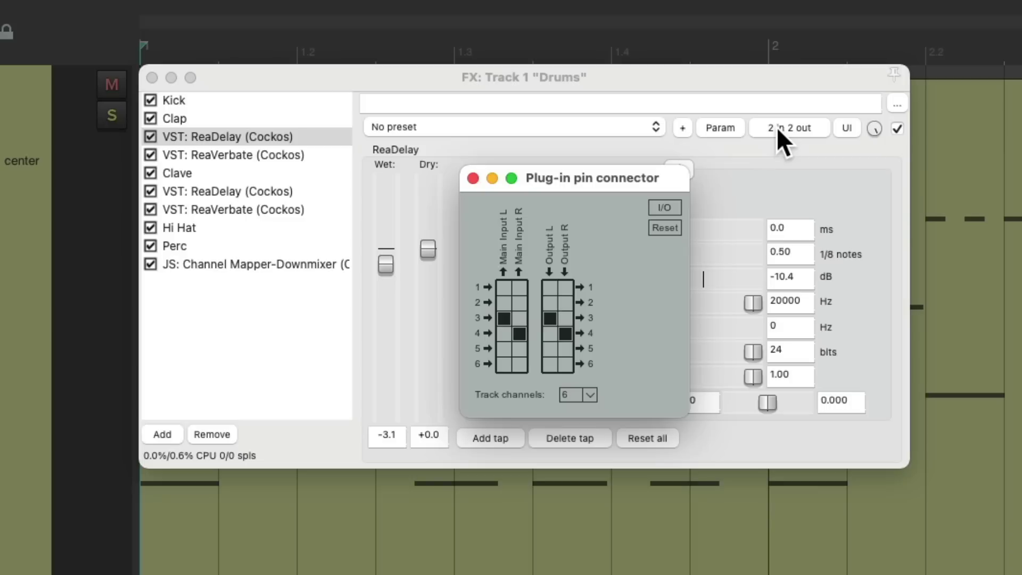
pyautogui.click(520, 334)
pyautogui.click(503, 349)
pyautogui.click(519, 364)
pyautogui.click(550, 317)
pyautogui.click(550, 348)
pyautogui.click(565, 334)
pyautogui.click(566, 364)
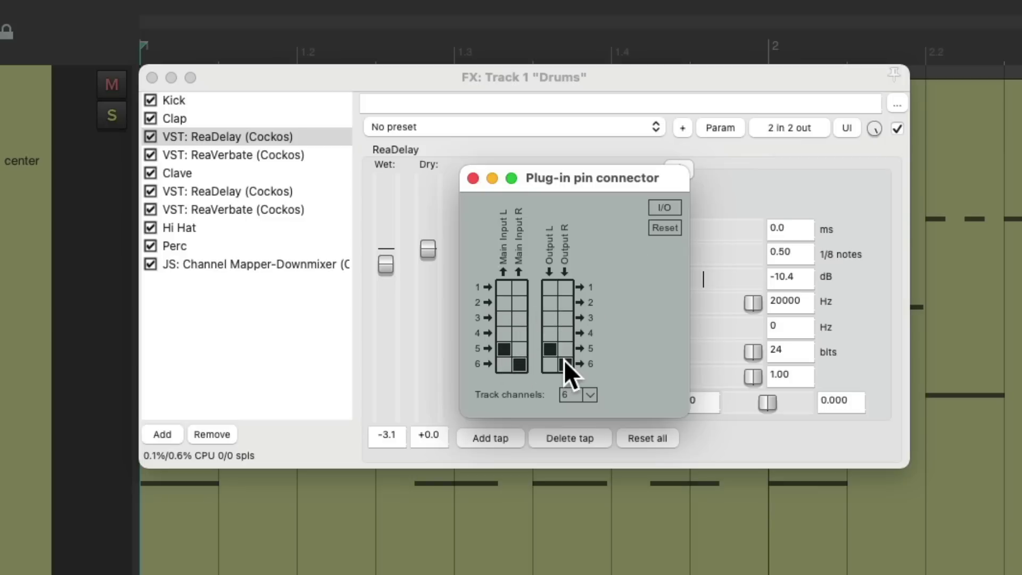
pyautogui.click(473, 178)
# Repin the clap ReaVerbate's inputs and outputs from channels 3/4 to channels 5/6
pyautogui.click(316, 154)
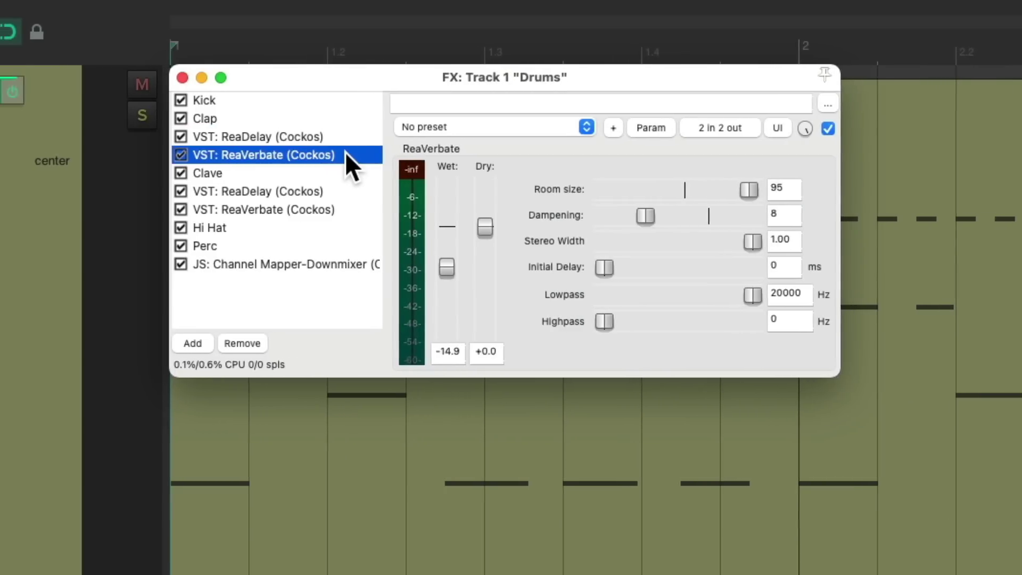
pyautogui.click(736, 130)
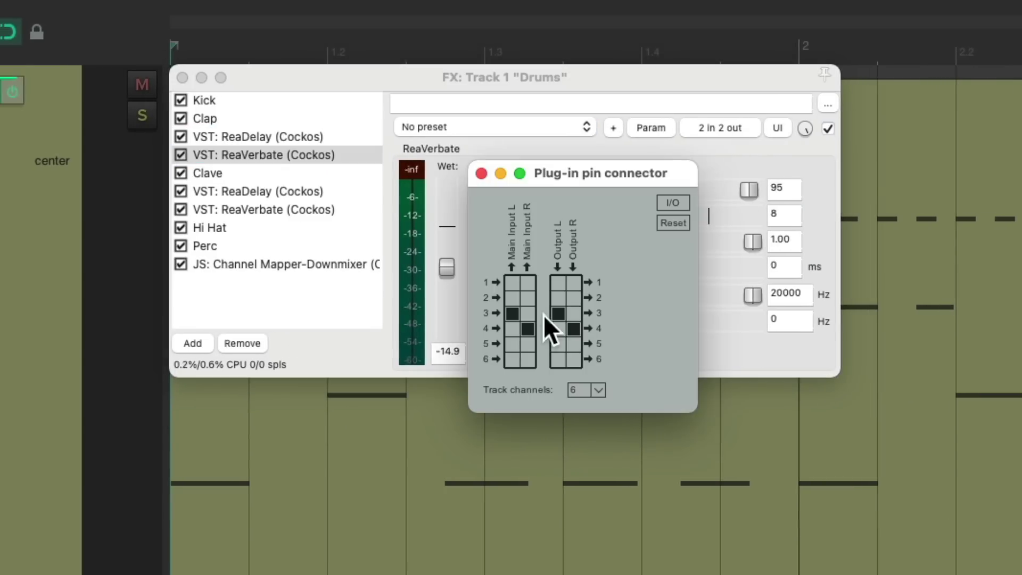
pyautogui.click(511, 313)
pyautogui.click(527, 328)
pyautogui.click(512, 344)
pyautogui.click(527, 359)
pyautogui.click(558, 313)
pyautogui.click(574, 328)
pyautogui.click(557, 343)
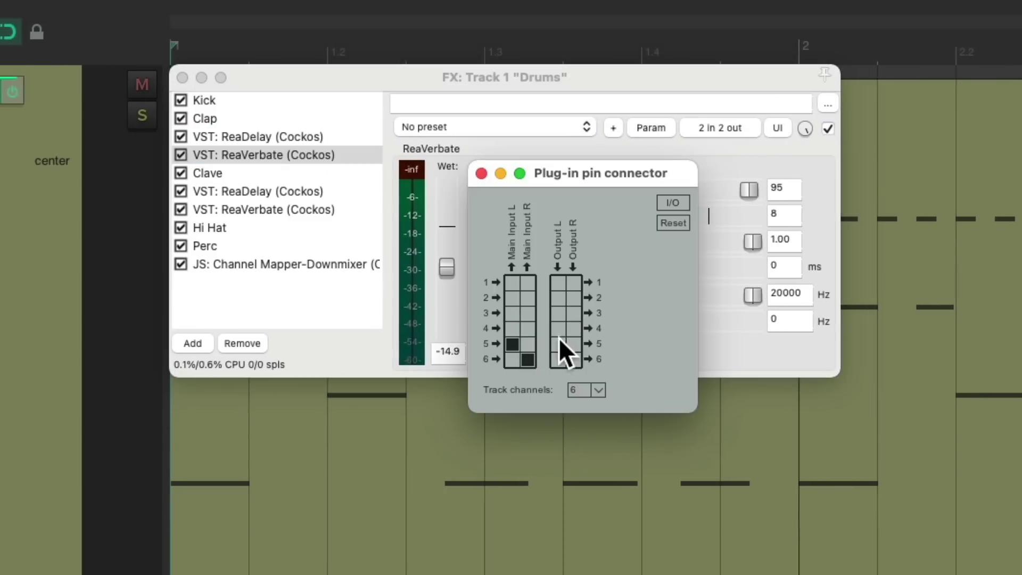
pyautogui.click(573, 359)
# Bypass the clap reverb and set the clap delay to .75 eighth-note length with wet -8.9 dB
pyautogui.click(481, 173)
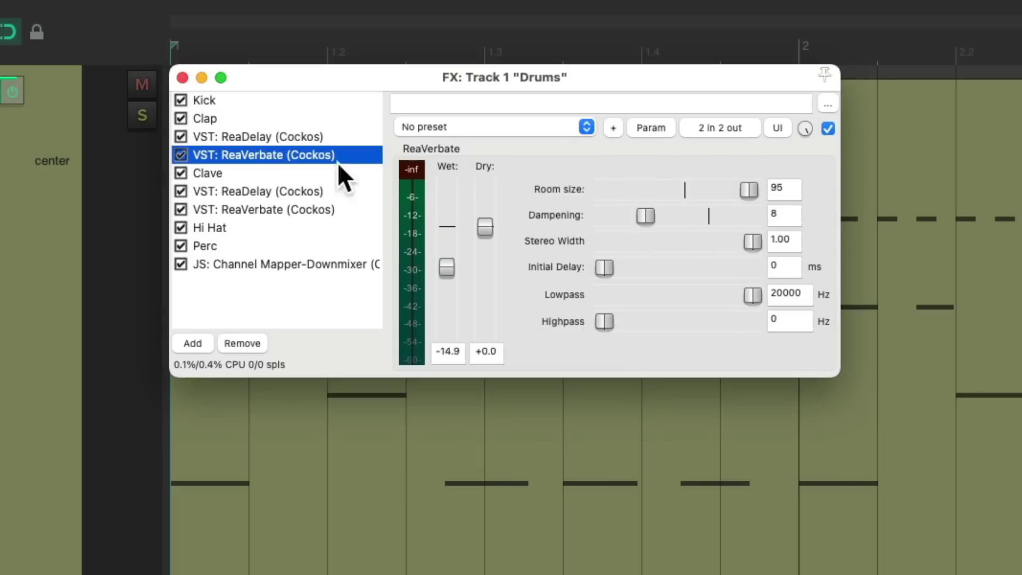
pyautogui.click(181, 155)
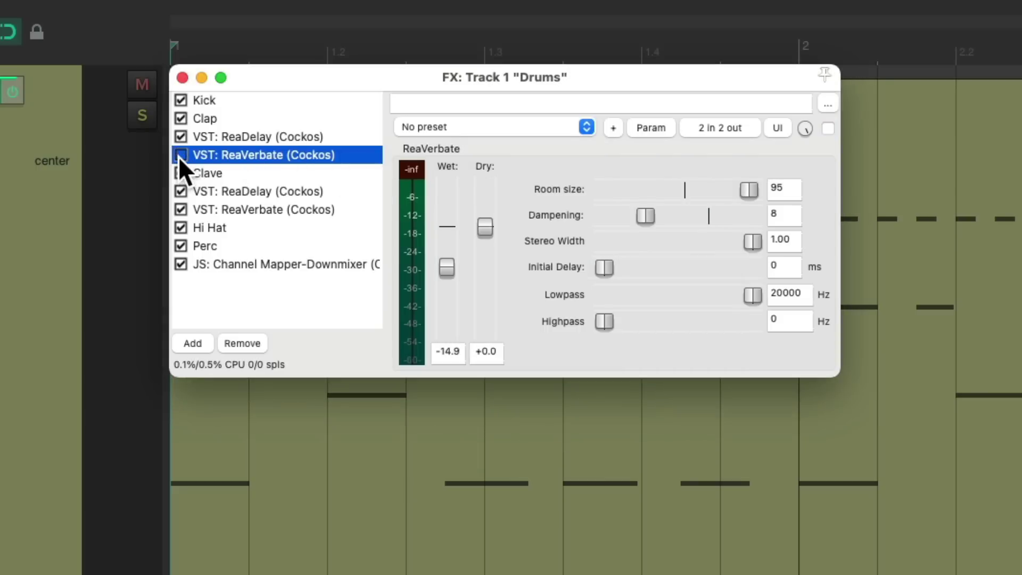
pyautogui.click(259, 136)
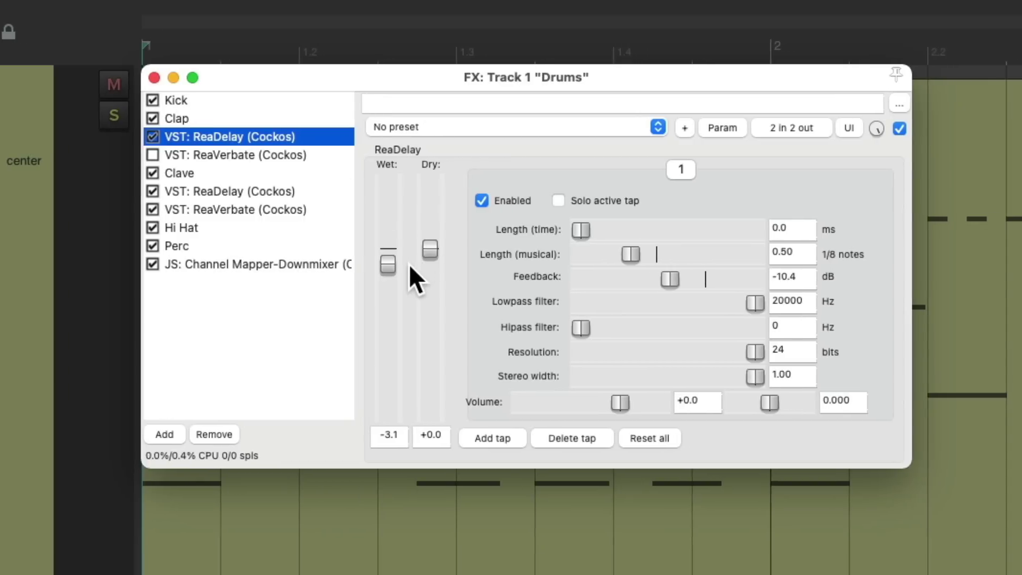
pyautogui.moveTo(386, 267); pyautogui.dragTo(385, 285)
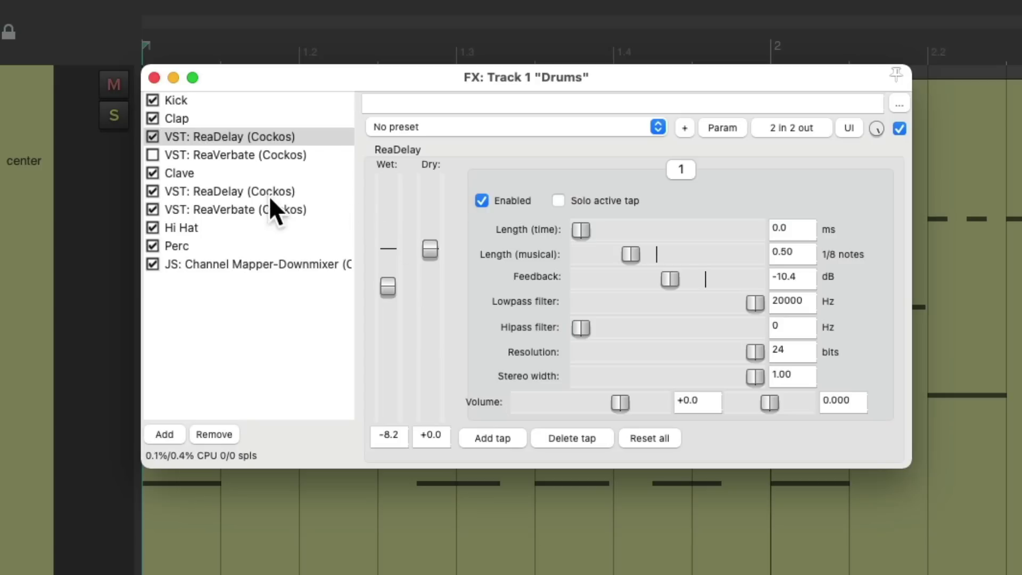
pyautogui.doubleClick(802, 252)
pyautogui.write('.75')
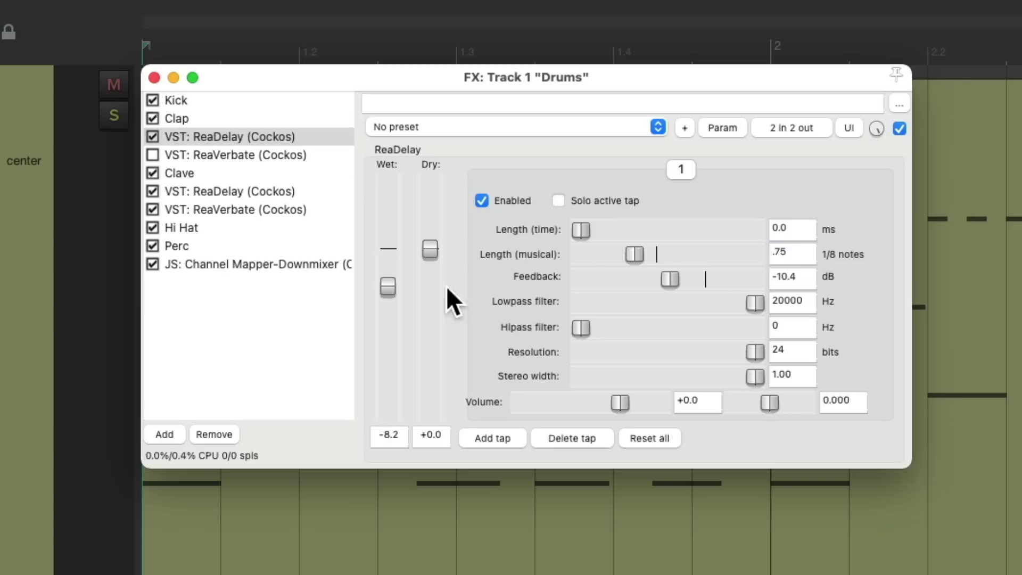
pyautogui.press('space')
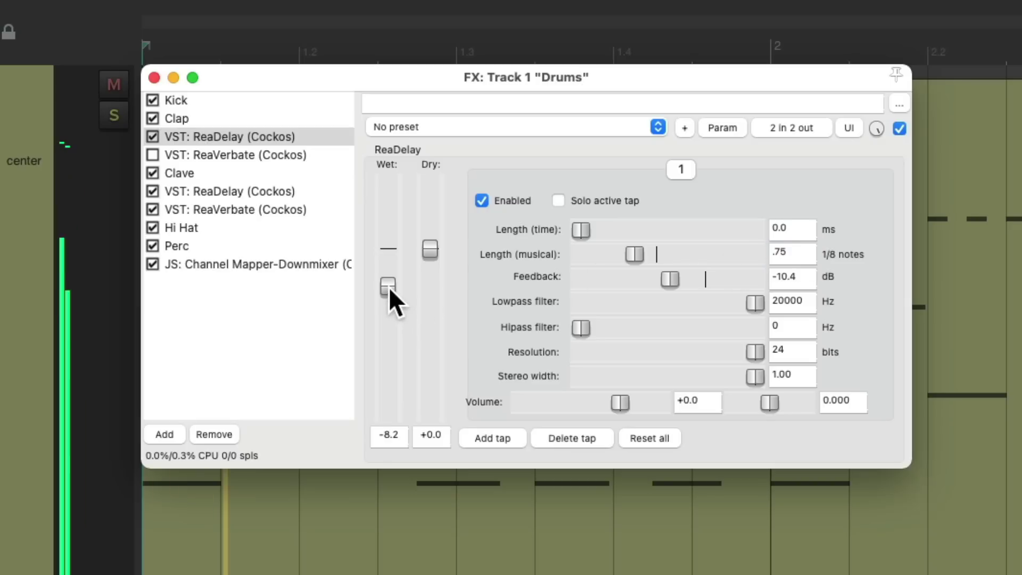
pyautogui.moveTo(389, 289); pyautogui.dragTo(404, 298)
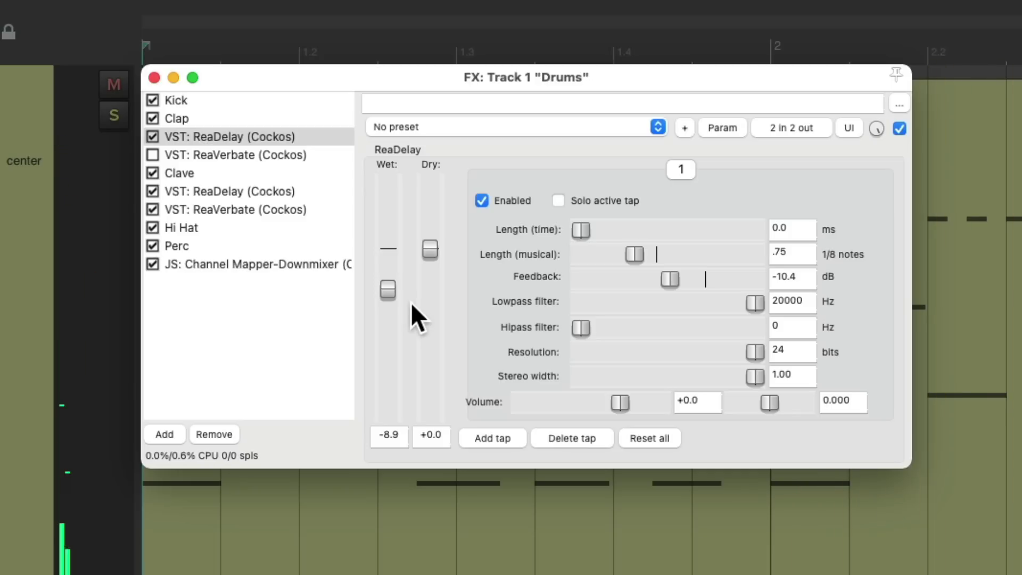
# Re-enable the clap ReaVerbate with room size 90, dampening 50 and wet about -23.9 dB
pyautogui.click(259, 154)
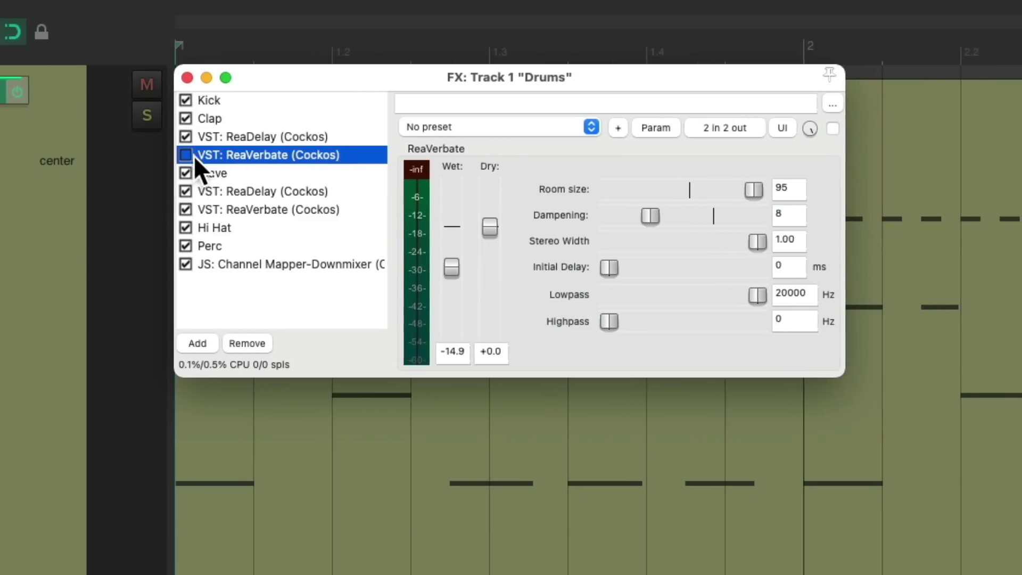
pyautogui.click(156, 154)
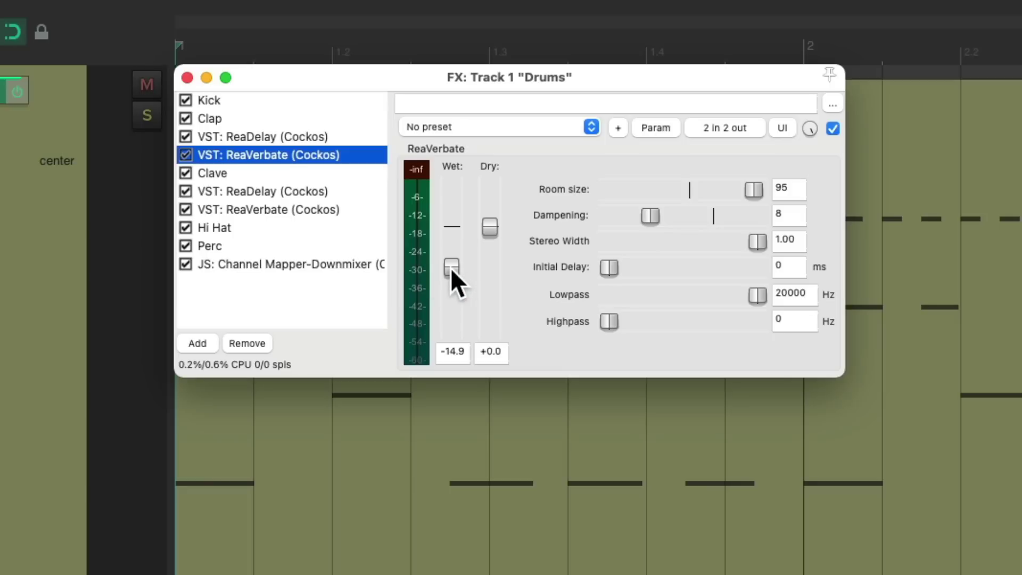
pyautogui.moveTo(450, 268)
pyautogui.mouseDown()
pyautogui.moveTo(445, 281)
pyautogui.moveTo(462, 282)
pyautogui.moveTo(446, 282)
pyautogui.mouseUp()
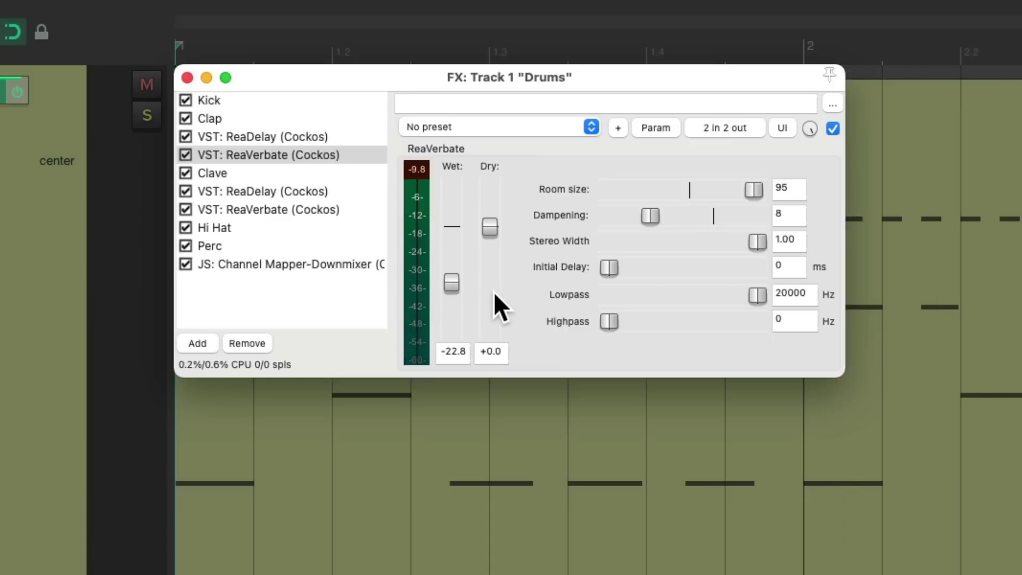
pyautogui.doubleClick(649, 216)
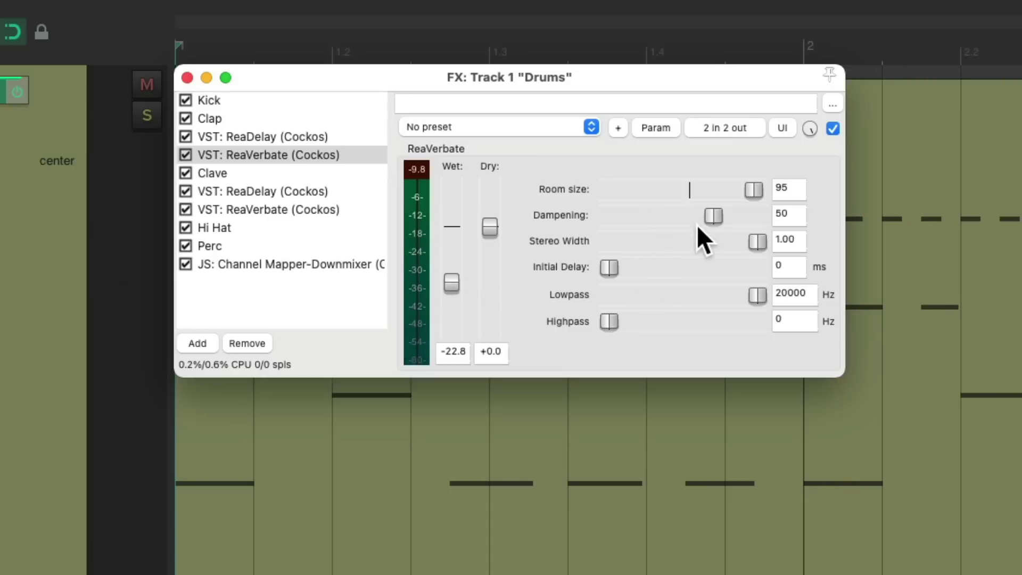
pyautogui.moveTo(748, 190); pyautogui.dragTo(742, 192)
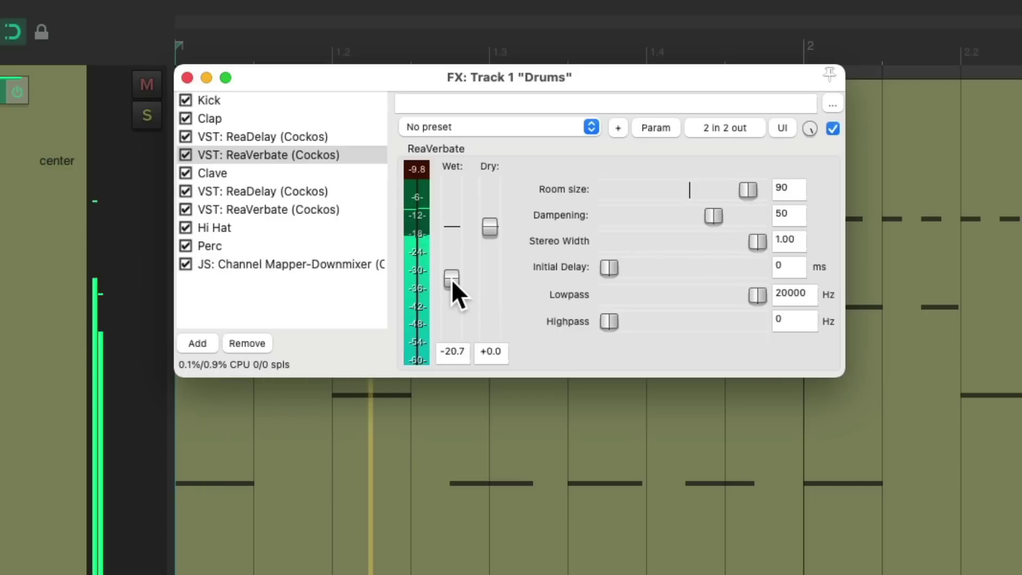
pyautogui.moveTo(450, 282); pyautogui.dragTo(451, 285)
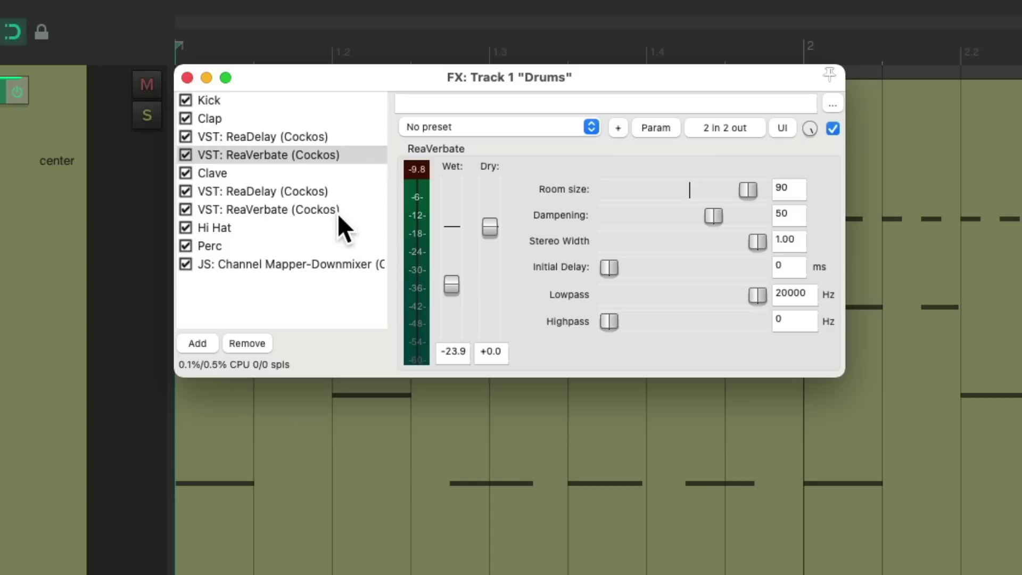
# Preview the hi-hat sample, expand the Drums track to 8 channels, and pin Hi Hat's outputs to 7/8
pyautogui.click(295, 226)
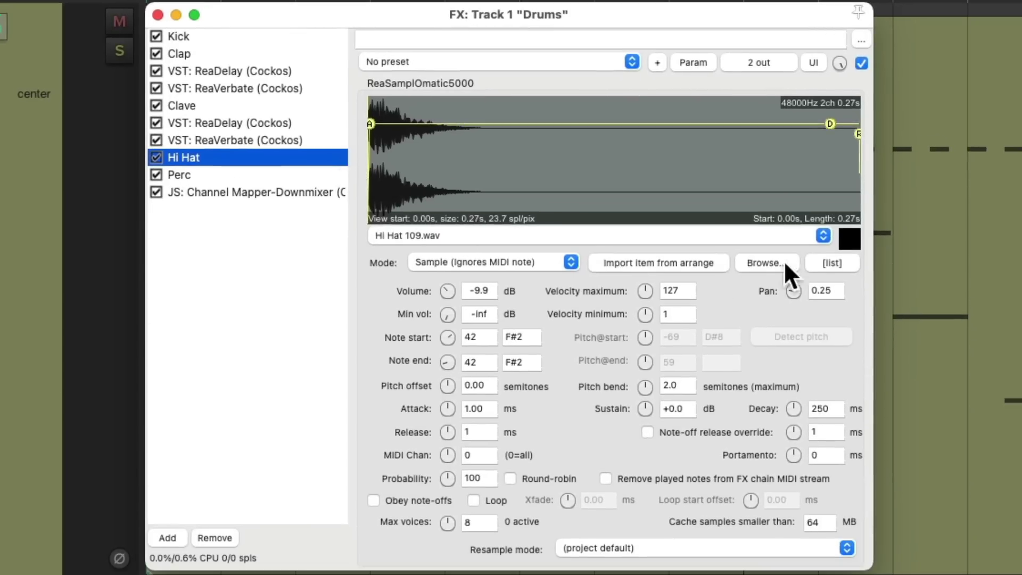
pyautogui.click(849, 238)
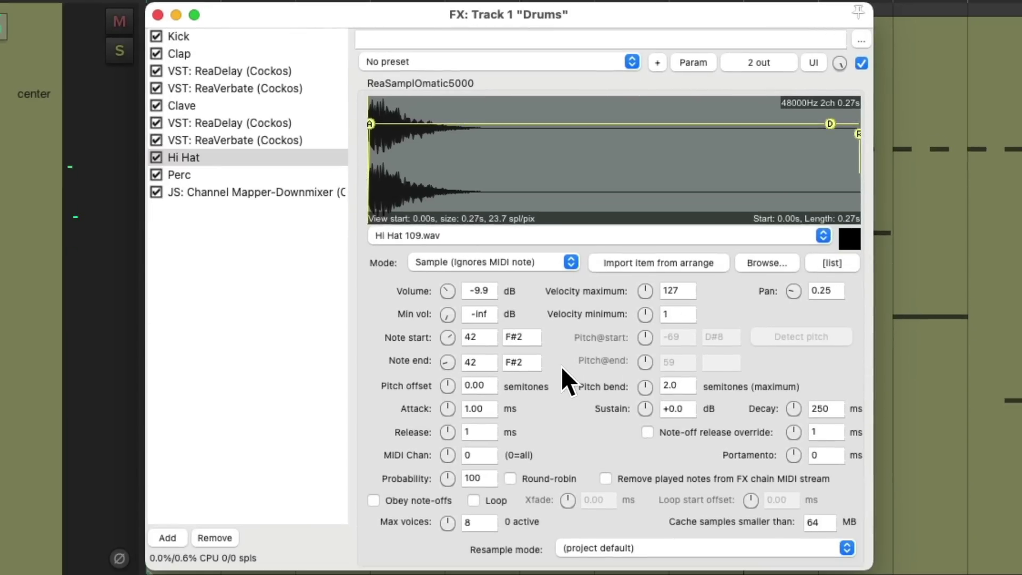
pyautogui.click(736, 63)
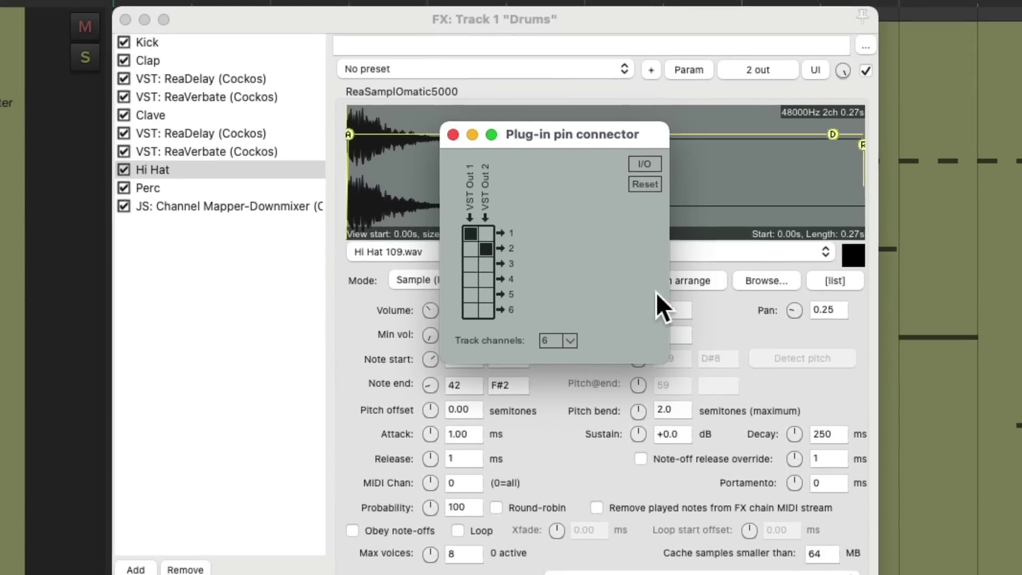
pyautogui.click(569, 340)
pyautogui.click(590, 425)
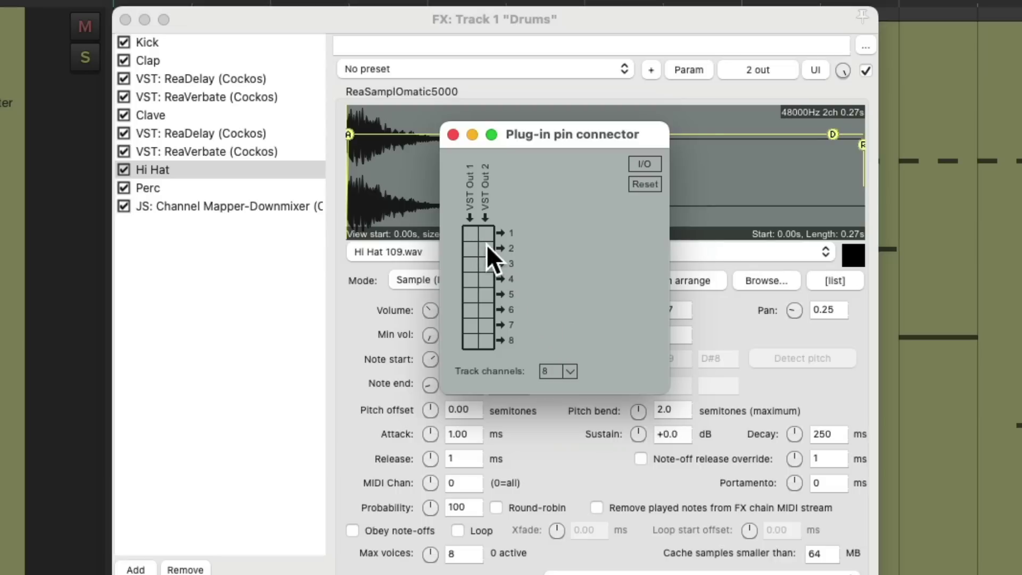
pyautogui.click(487, 342)
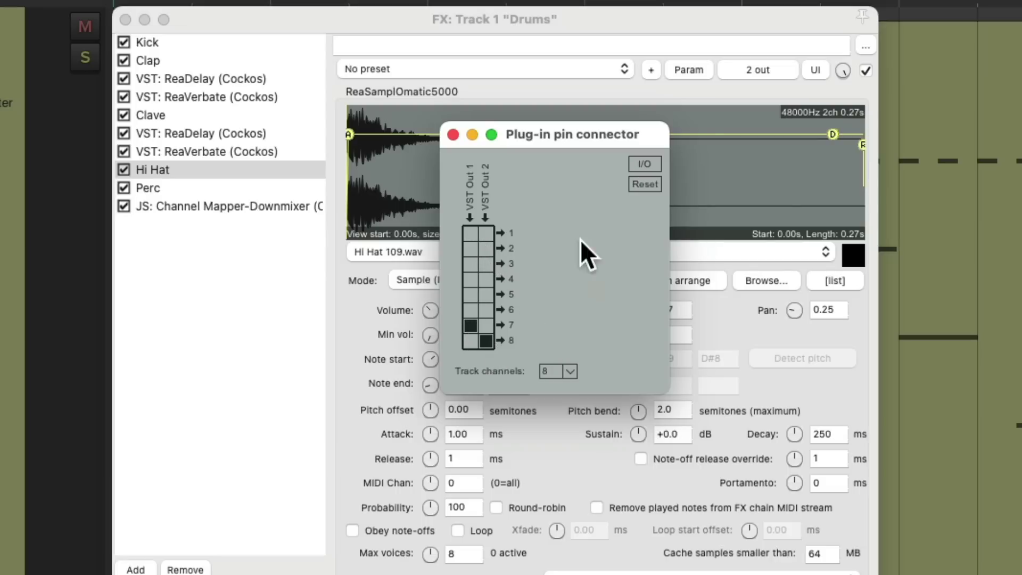
pyautogui.click(453, 135)
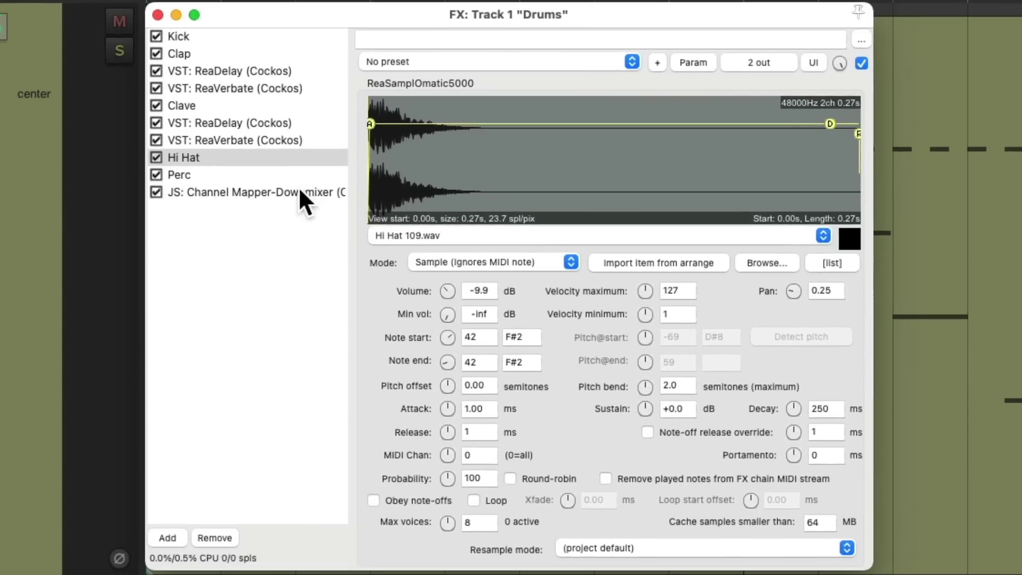
pyautogui.click(270, 204)
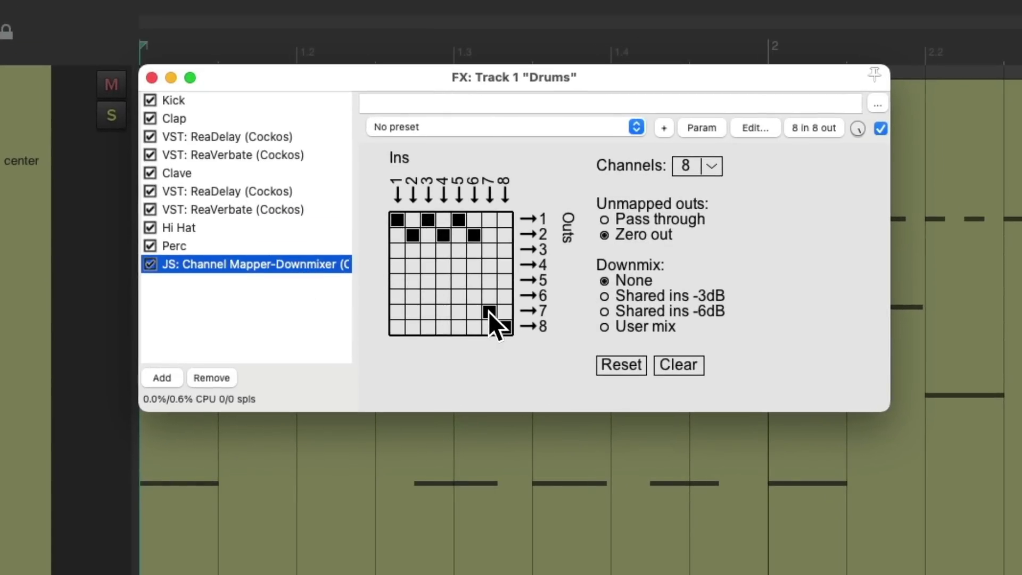
# Clear the Channel Mapper's 7→7 mapping and play to check the hi-hat routing
pyautogui.click(488, 312)
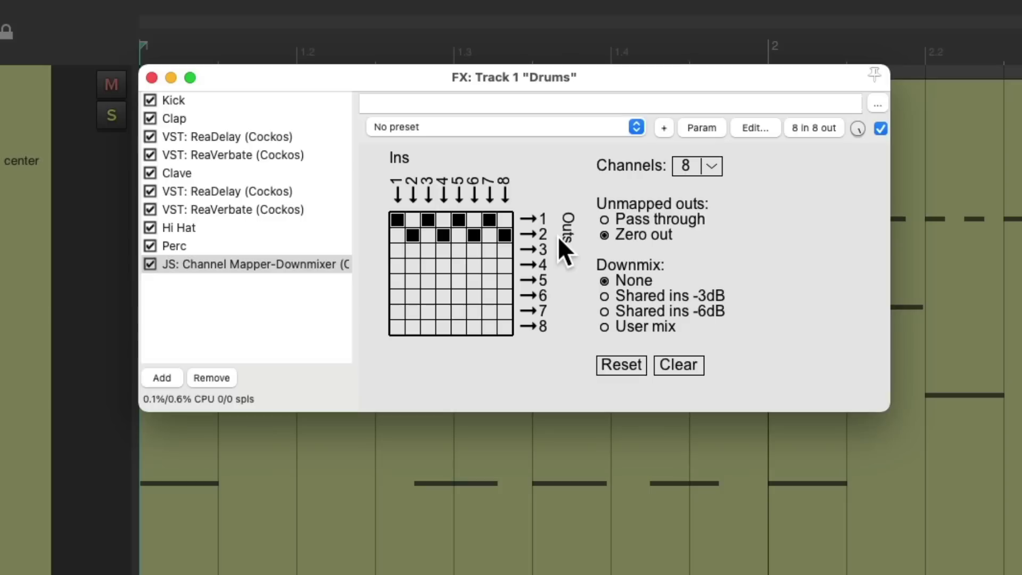
pyautogui.press('space')
# Add VST: ReaEQ to the end of the Drums FX chain
pyautogui.doubleClick(275, 303)
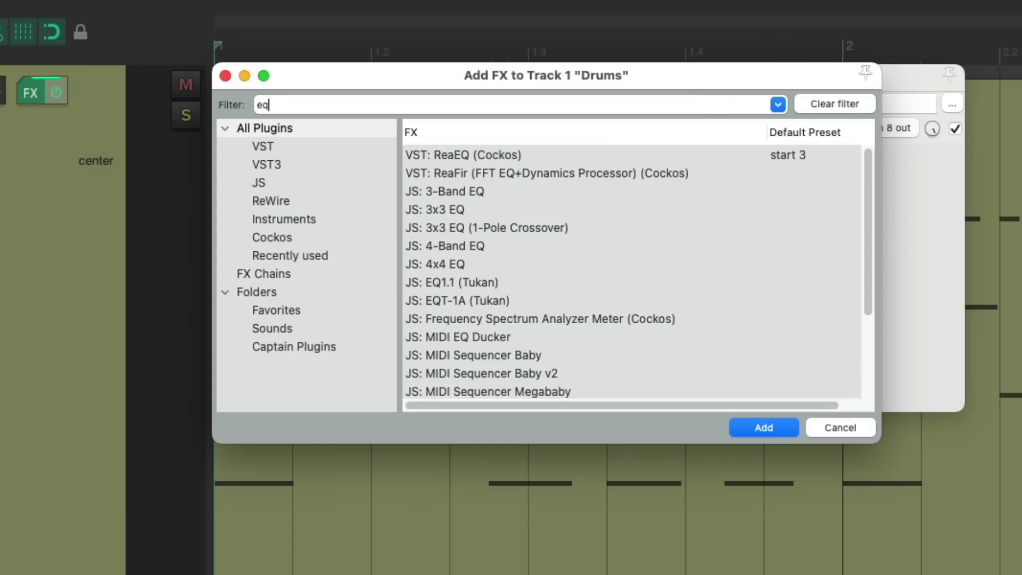
pyautogui.click(564, 154)
pyautogui.doubleClick(564, 154)
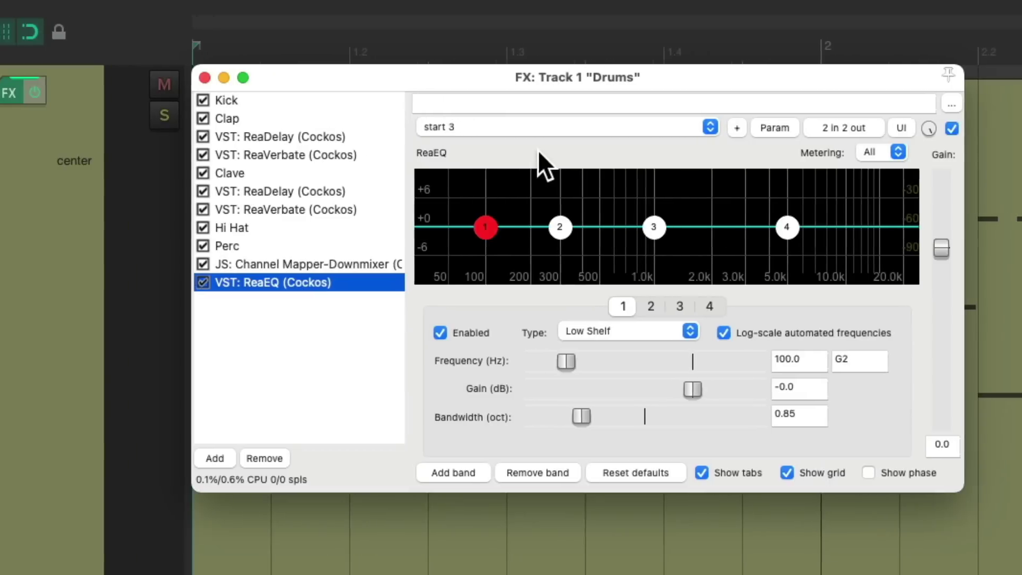
# Reduce ReaEQ to a single 5000 Hz Low Pass band and unpin its input from channel 1
pyautogui.click(486, 467)
pyautogui.click(486, 468)
pyautogui.click(487, 468)
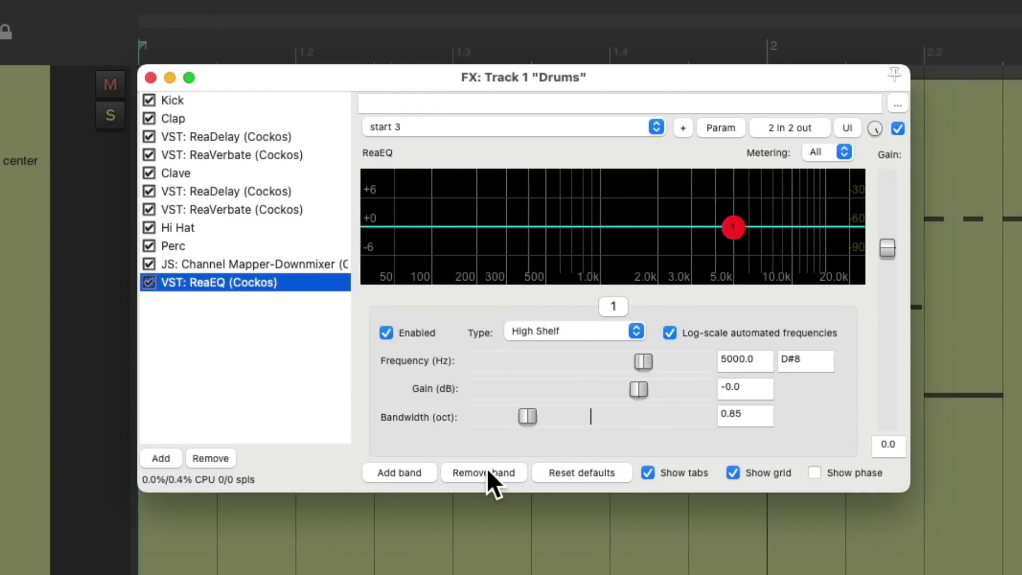
pyautogui.click(599, 328)
pyautogui.click(604, 362)
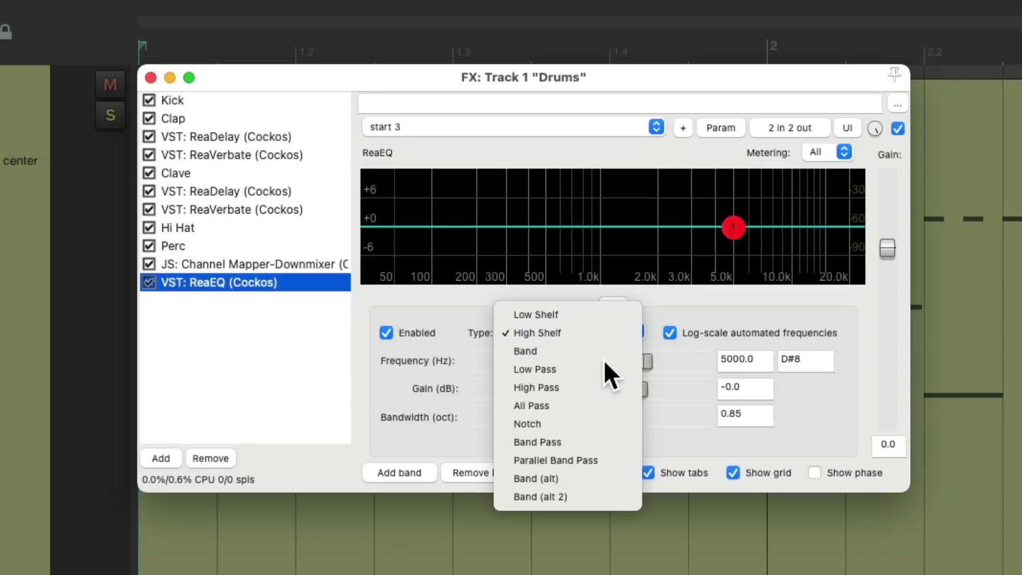
pyautogui.click(792, 128)
pyautogui.click(487, 268)
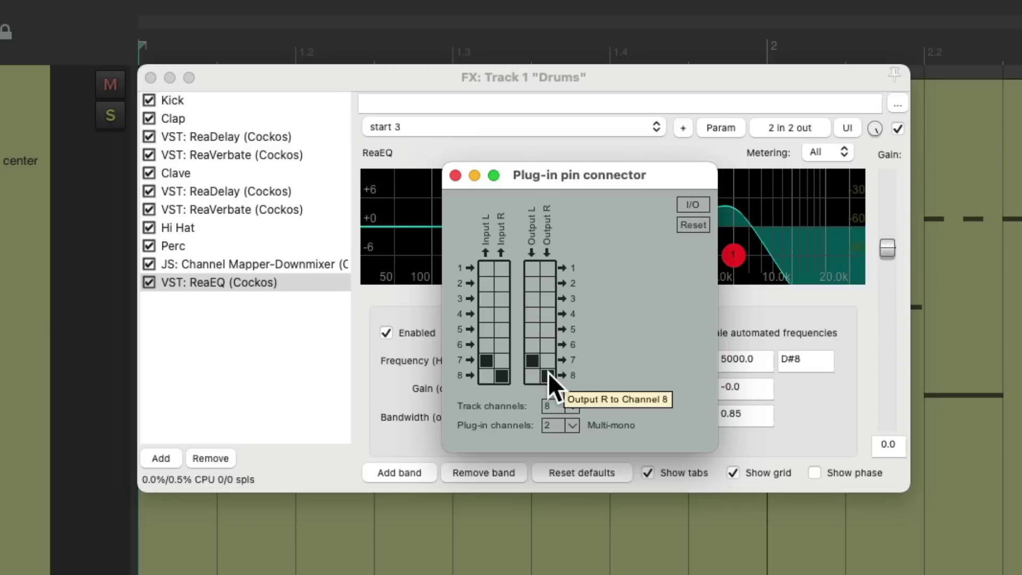
# Move ReaEQ directly below Hi Hat and drag its low-pass to 5543.1 Hz, 0.70 octaves
pyautogui.click(456, 175)
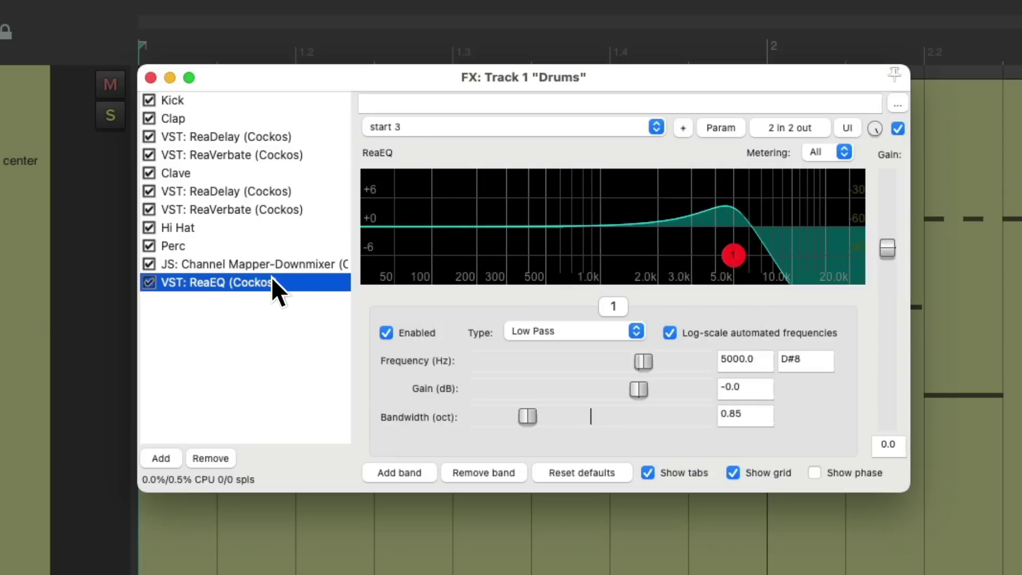
pyautogui.moveTo(273, 276); pyautogui.dragTo(280, 248)
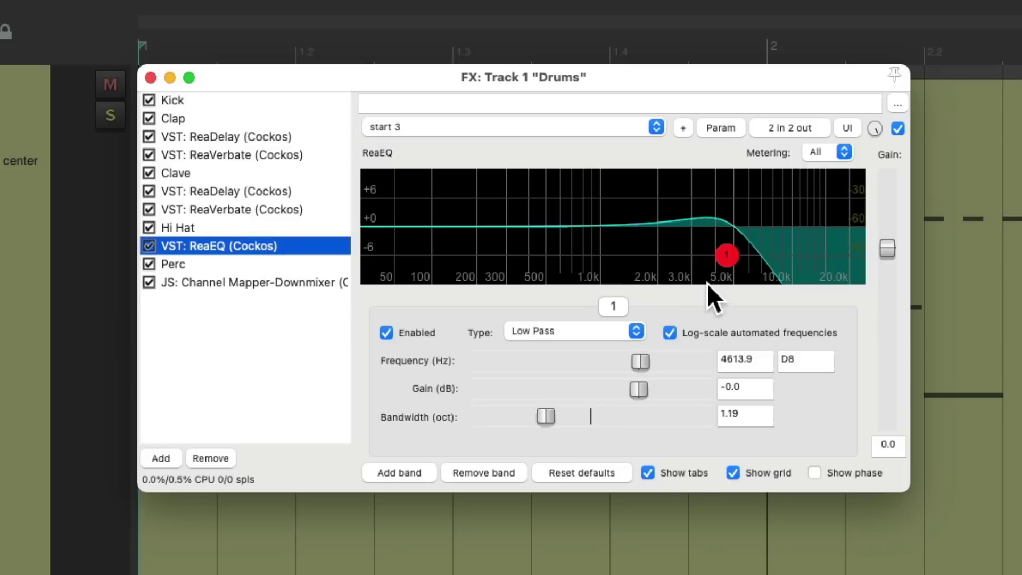
pyautogui.moveTo(720, 258)
pyautogui.mouseDown()
pyautogui.moveTo(547, 250)
pyautogui.moveTo(726, 240)
pyautogui.moveTo(673, 251)
pyautogui.moveTo(710, 266)
pyautogui.moveTo(604, 257)
pyautogui.moveTo(814, 253)
pyautogui.moveTo(746, 251)
pyautogui.moveTo(762, 265)
pyautogui.moveTo(746, 253)
pyautogui.moveTo(706, 256)
pyautogui.moveTo(745, 254)
pyautogui.mouseUp()
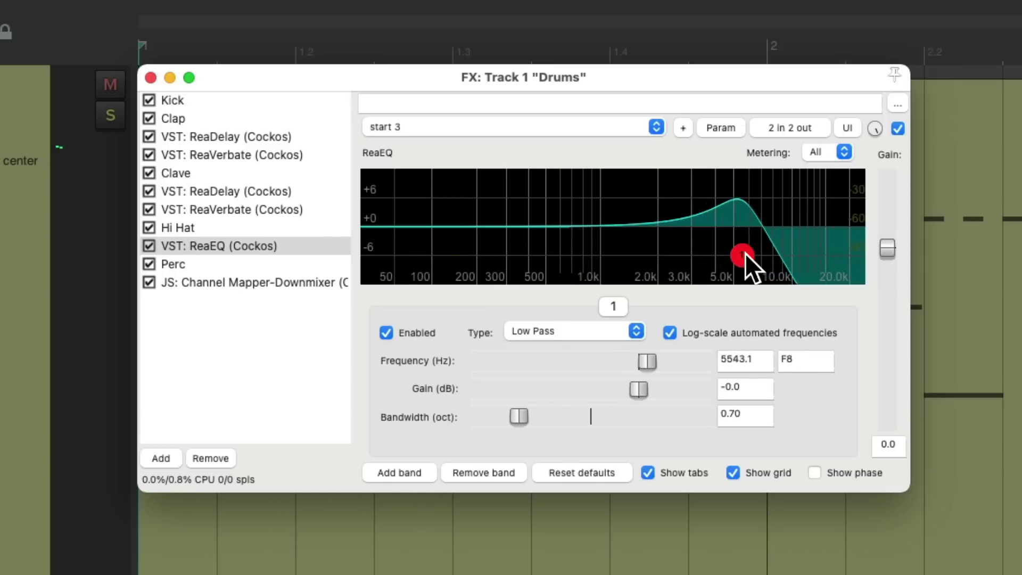
# Bypass ReaEQ and the three delay/reverb effects for comparison
pyautogui.click(149, 246)
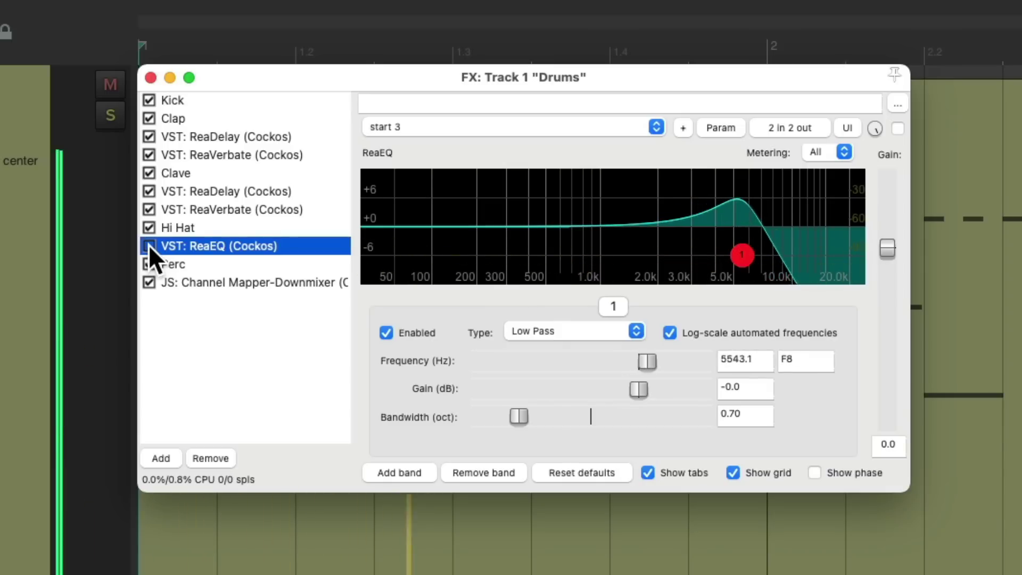
pyautogui.click(148, 191)
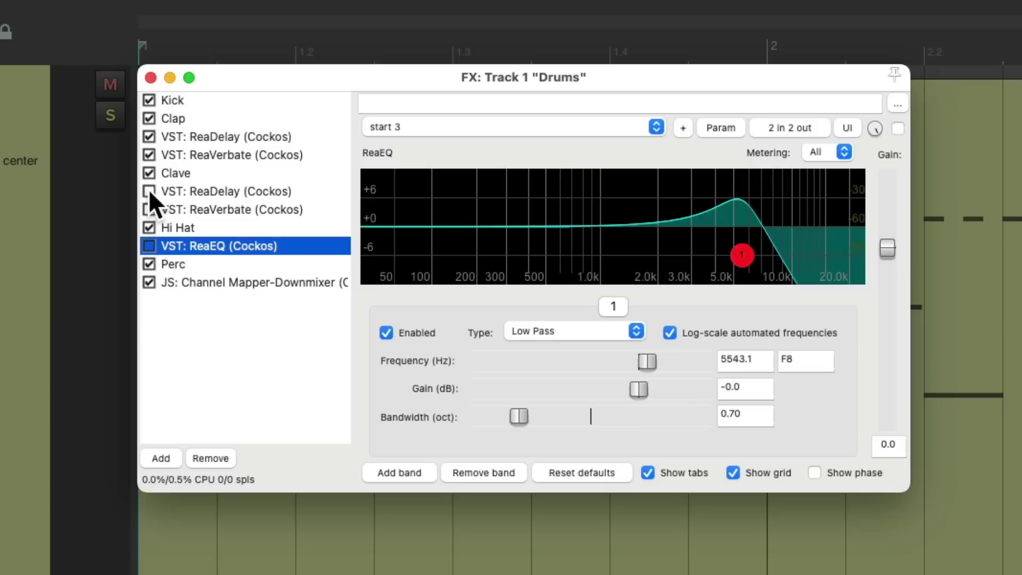
pyautogui.click(149, 150)
pyautogui.click(149, 136)
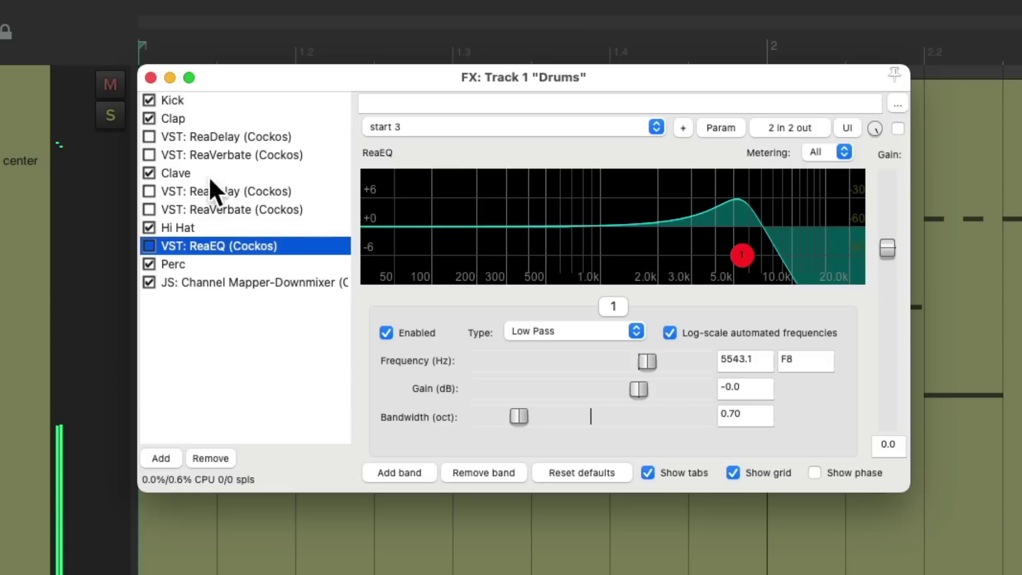
# Re-enable all four effects and play the drums, fine-tuning the low-pass at 5543.1 Hz
pyautogui.click(149, 137)
pyautogui.click(149, 154)
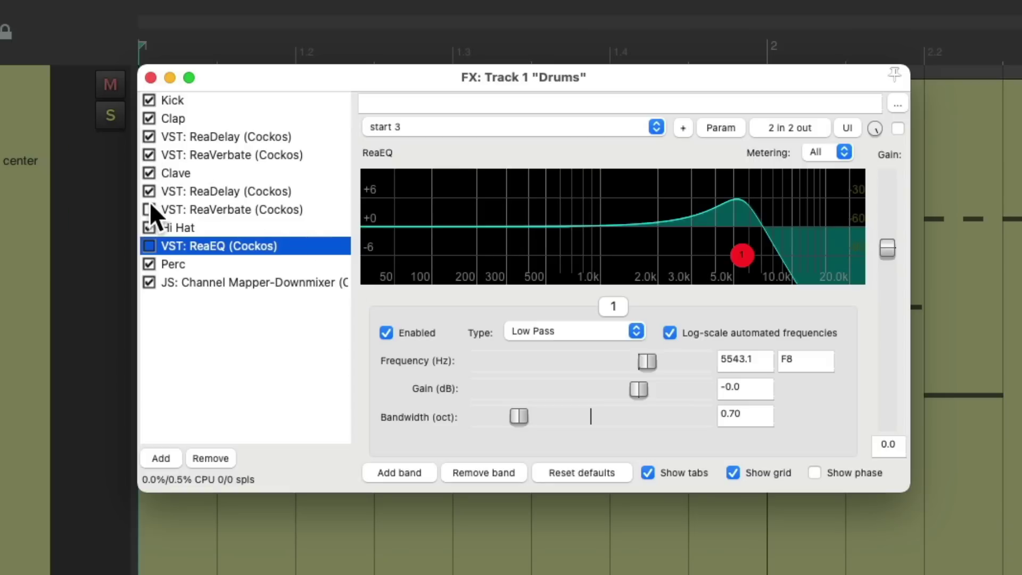
pyautogui.click(149, 208)
pyautogui.click(149, 246)
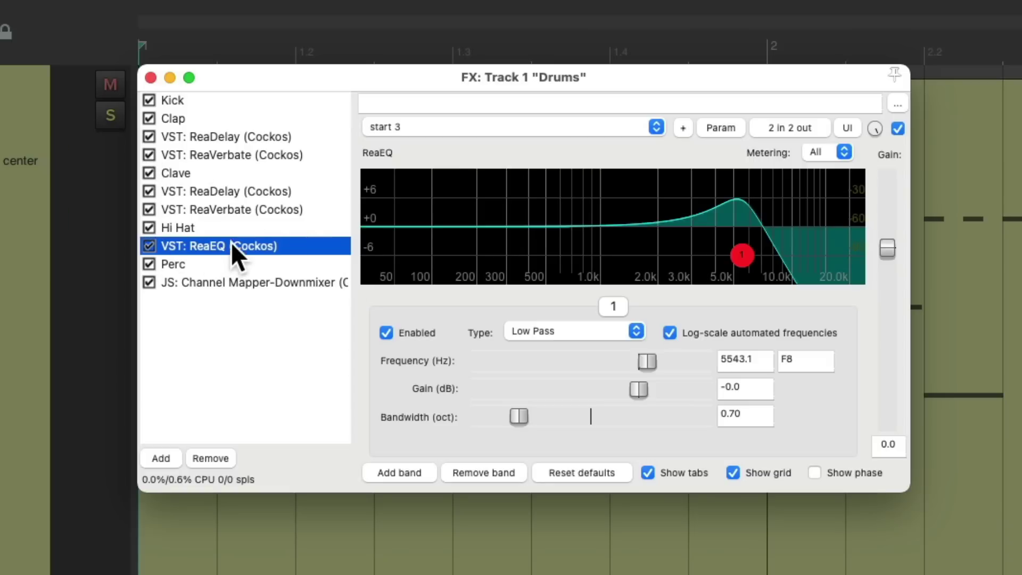
pyautogui.press('space')
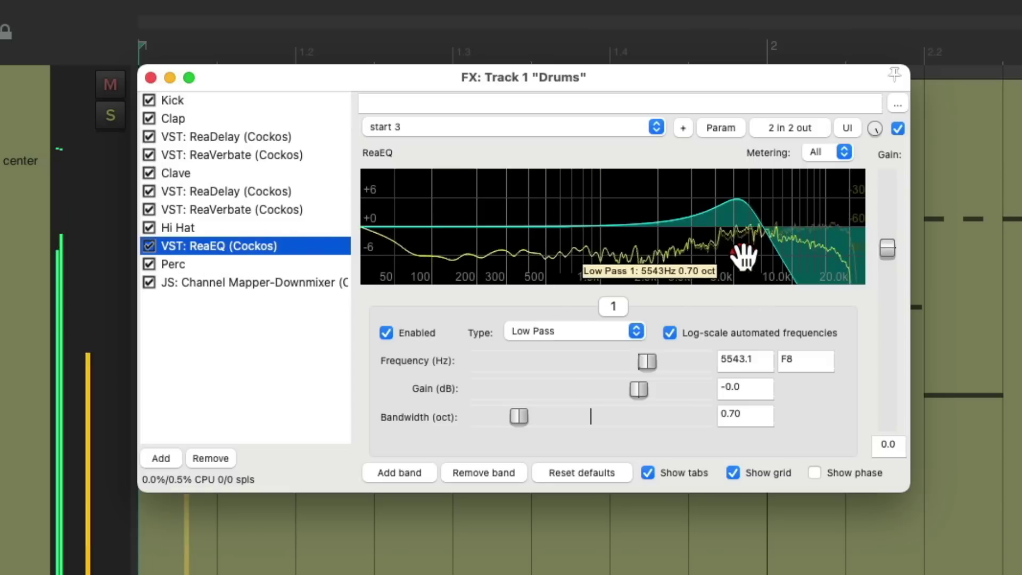
pyautogui.moveTo(742, 251)
pyautogui.mouseDown()
pyautogui.moveTo(729, 251)
pyautogui.moveTo(753, 251)
pyautogui.moveTo(685, 258)
pyautogui.moveTo(739, 244)
pyautogui.moveTo(743, 253)
pyautogui.mouseUp()
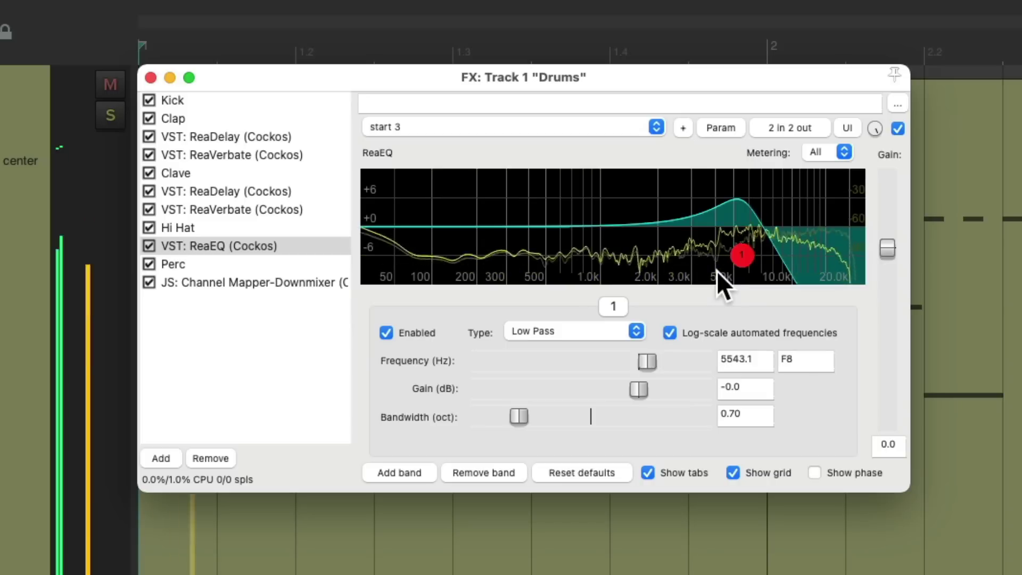
pyautogui.press('space')
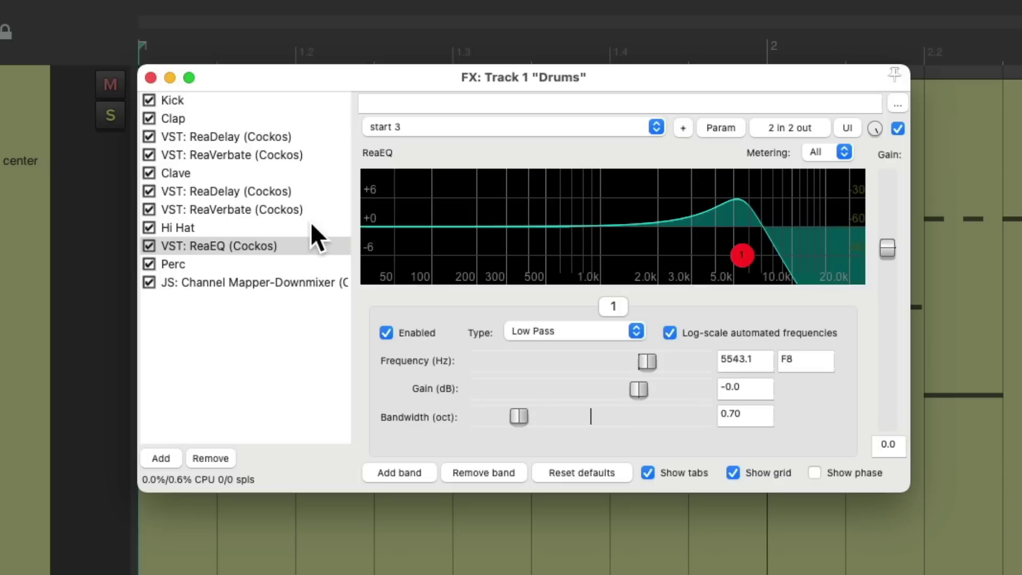
pyautogui.click(291, 286)
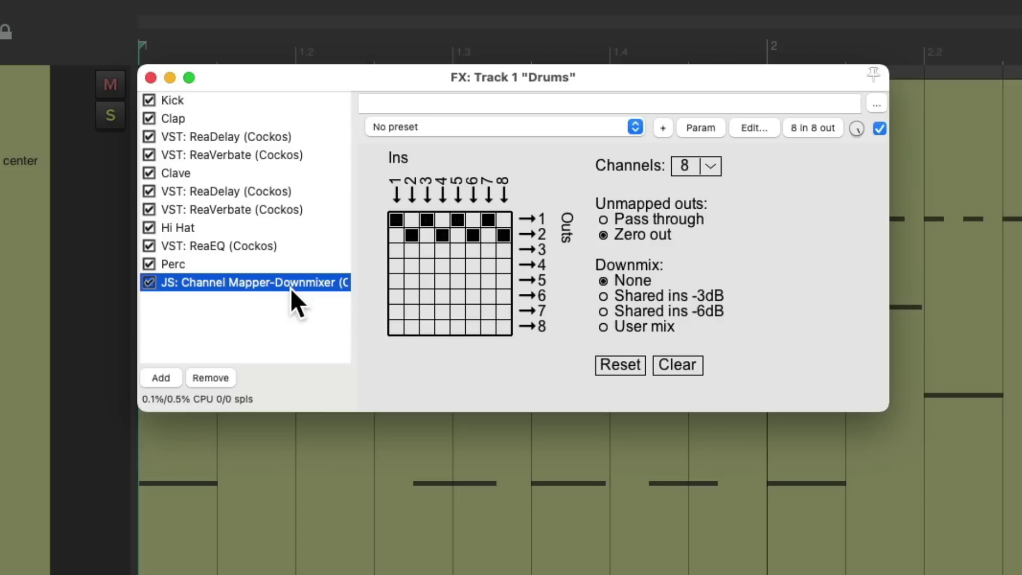